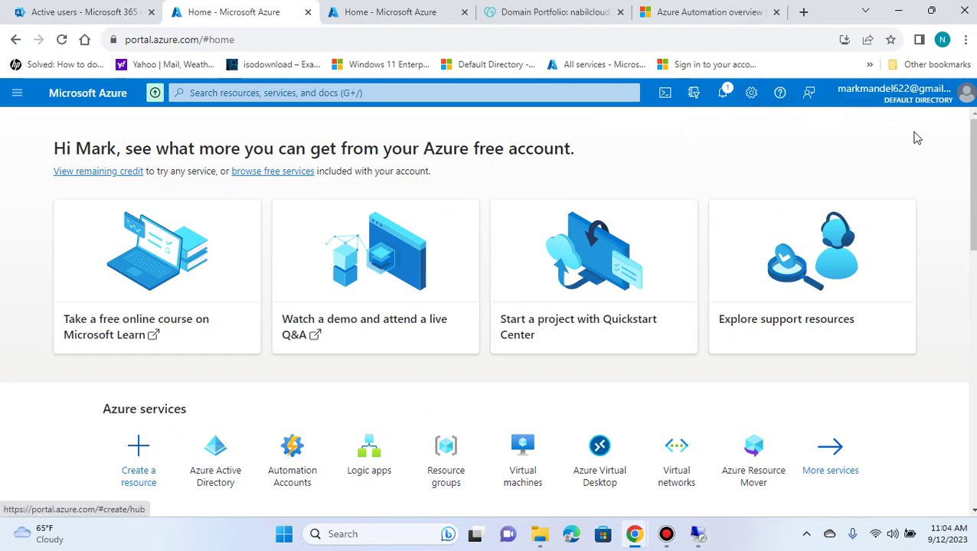
- Open the Azure Automation overview article on Microsoft Learn and examine its introduction and capabilities diagram
click(709, 12)
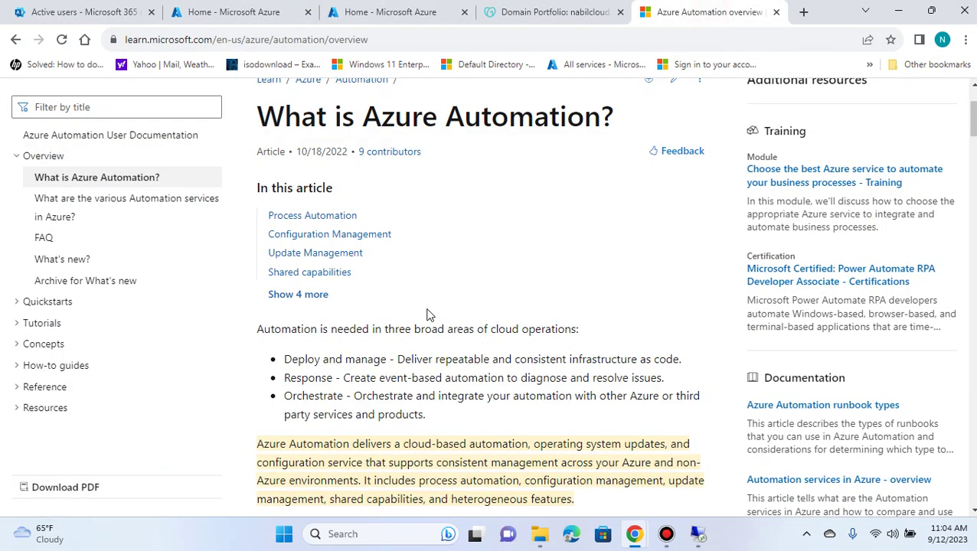
scroll(468, 364, up, 2)
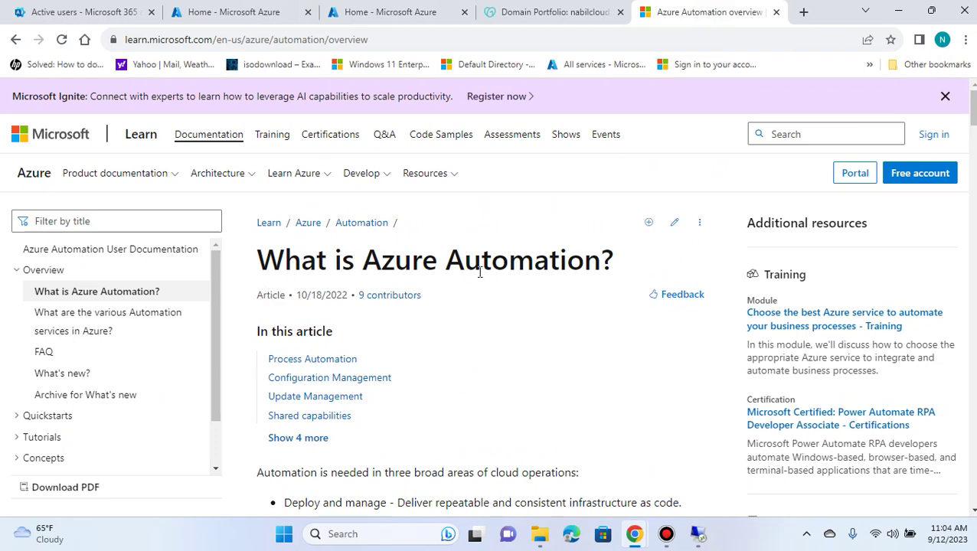
scroll(480, 272, down, 2)
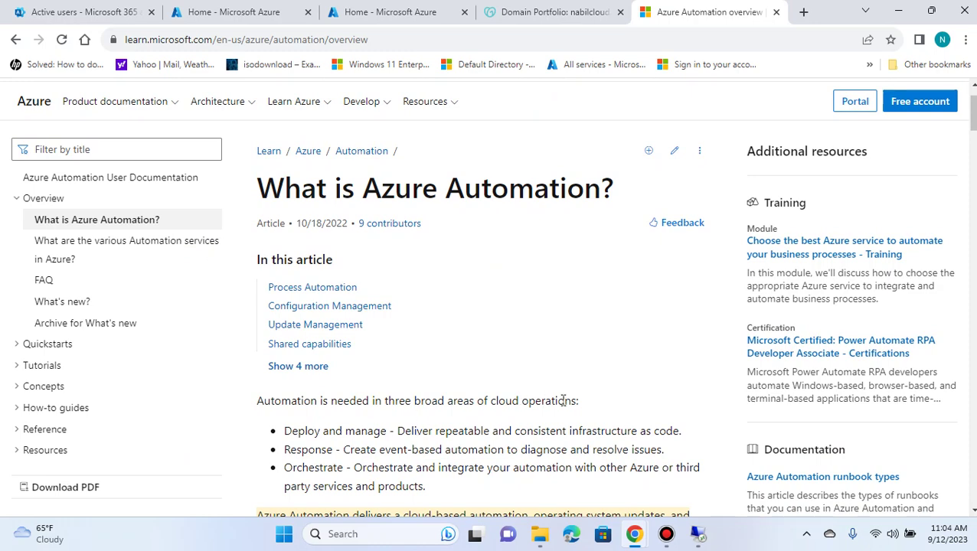
scroll(610, 401, down, 2)
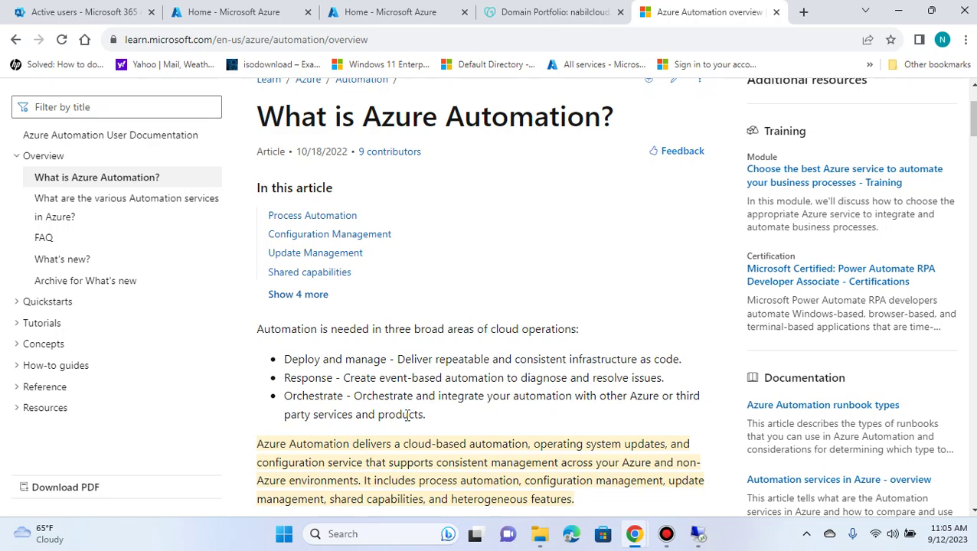
scroll(423, 398, down, 1)
scroll(432, 349, down, 1)
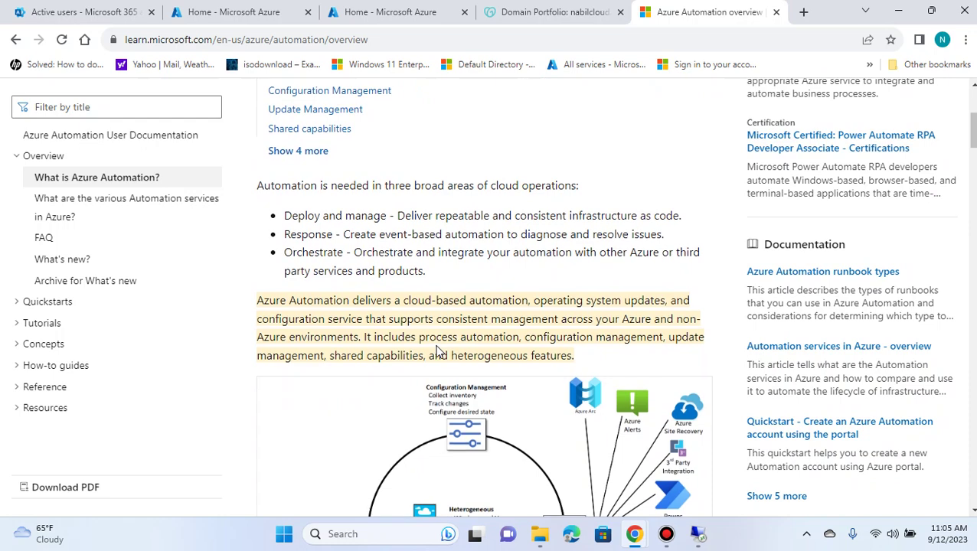
scroll(465, 414, down, 2)
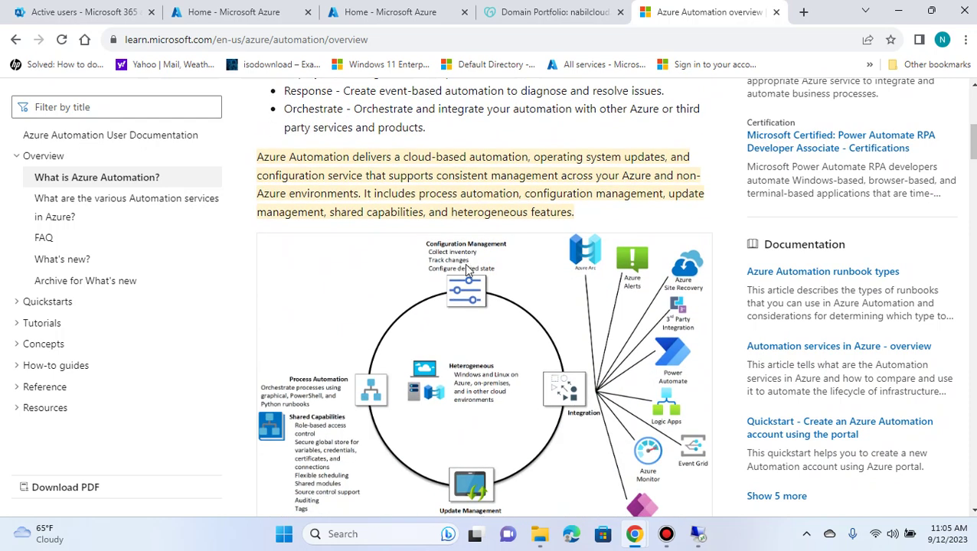
scroll(470, 276, down, 1)
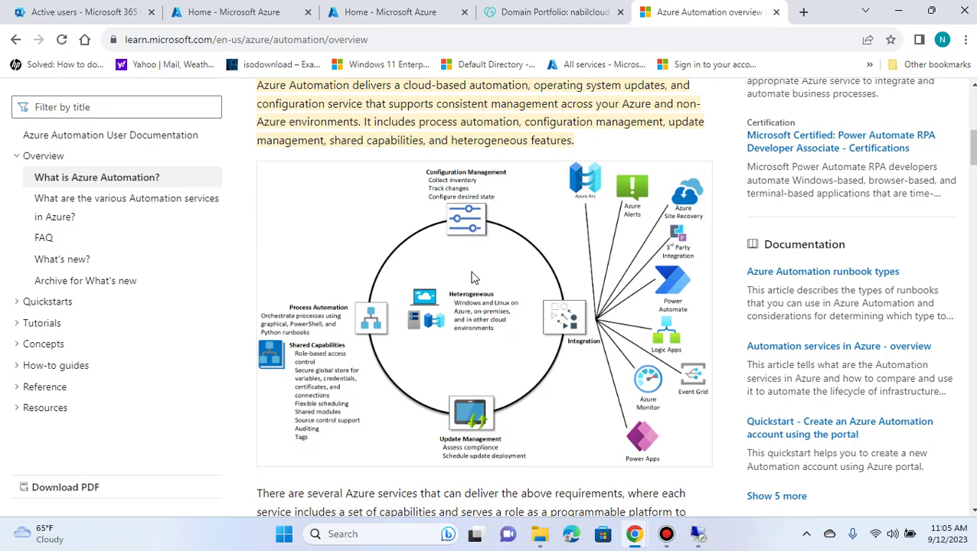
scroll(473, 277, up, 2)
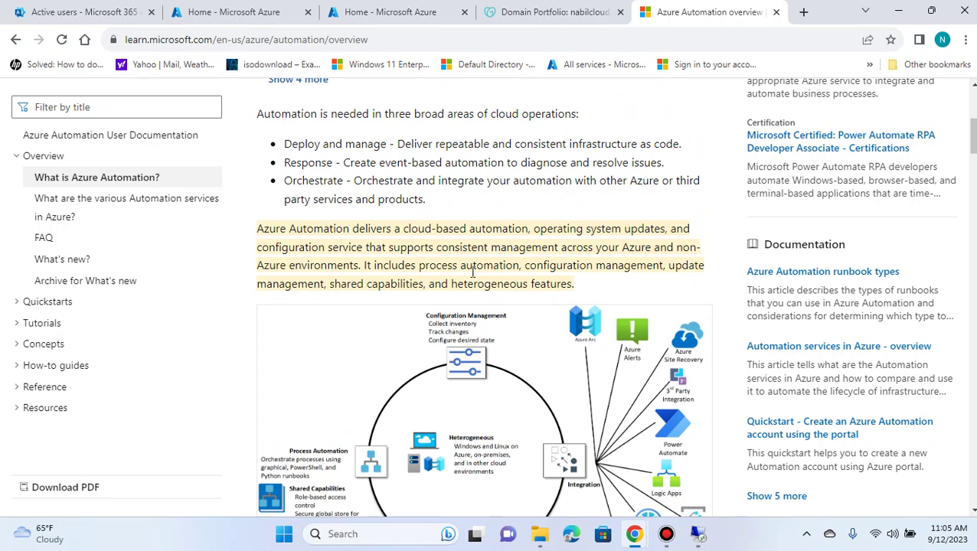
scroll(473, 272, down, 3)
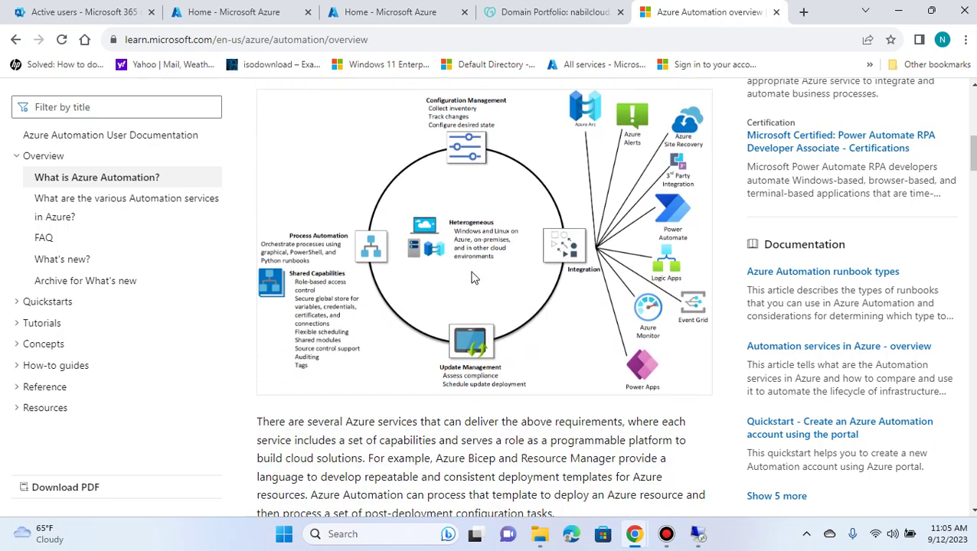
scroll(473, 278, up, 1)
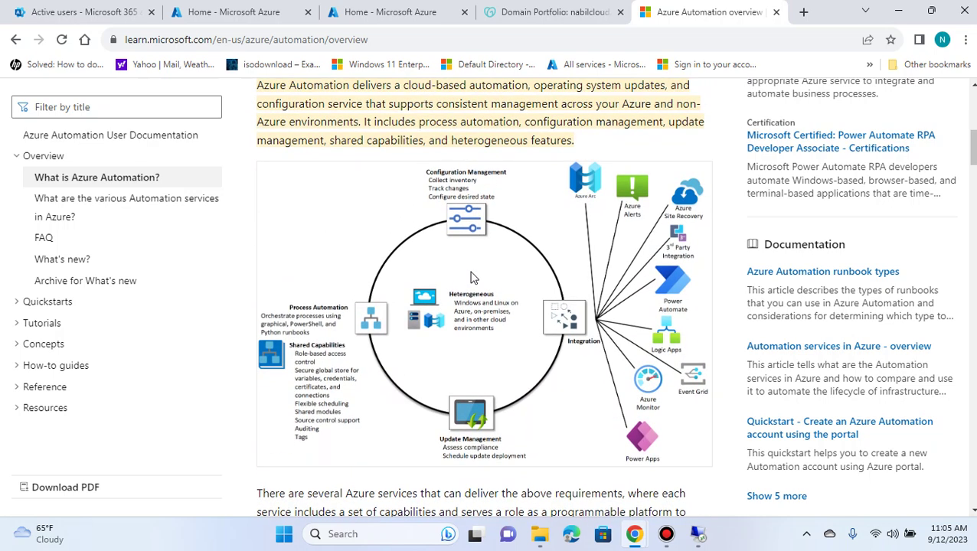
scroll(473, 277, down, 2)
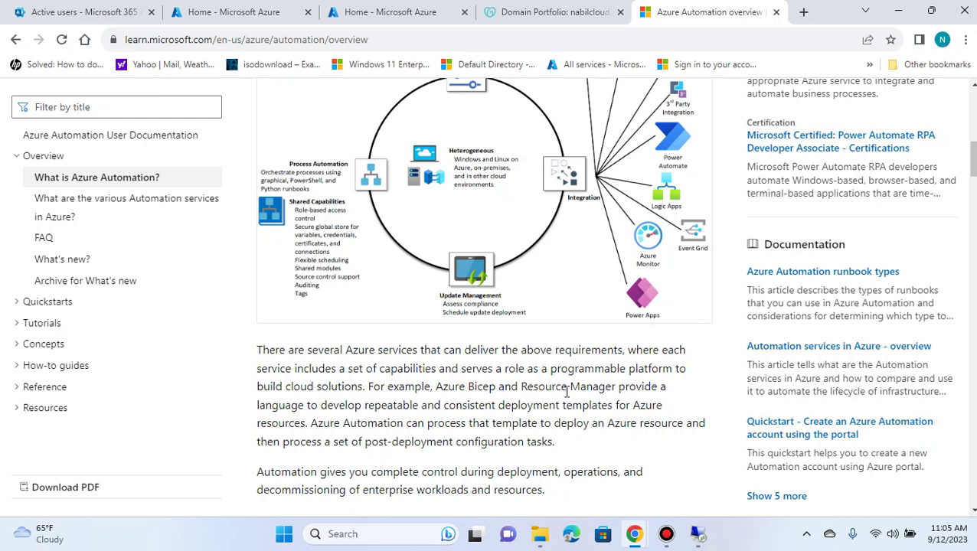
- Read the article's Process Automation, Configuration Management and Update Management sections
scroll(494, 375, down, 2)
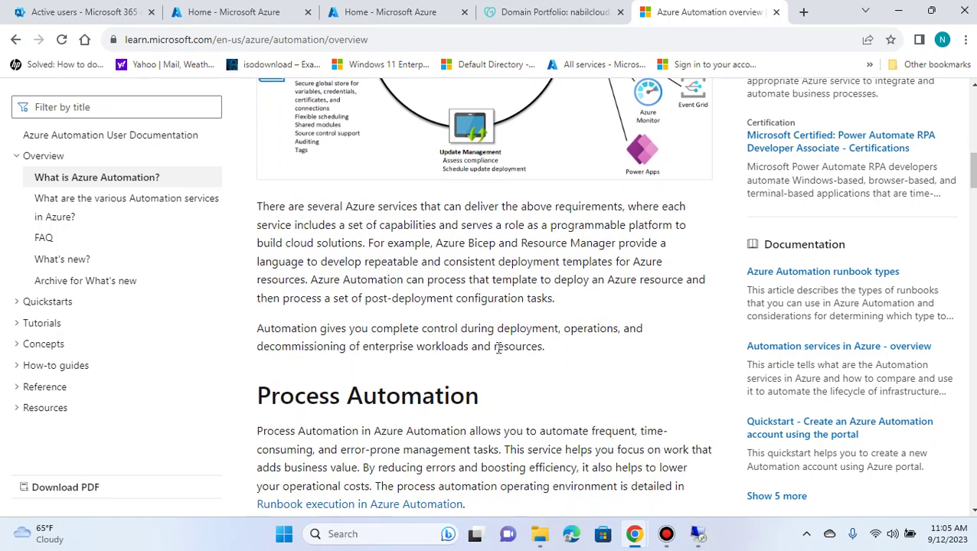
scroll(498, 348, down, 2)
scroll(515, 312, up, 1)
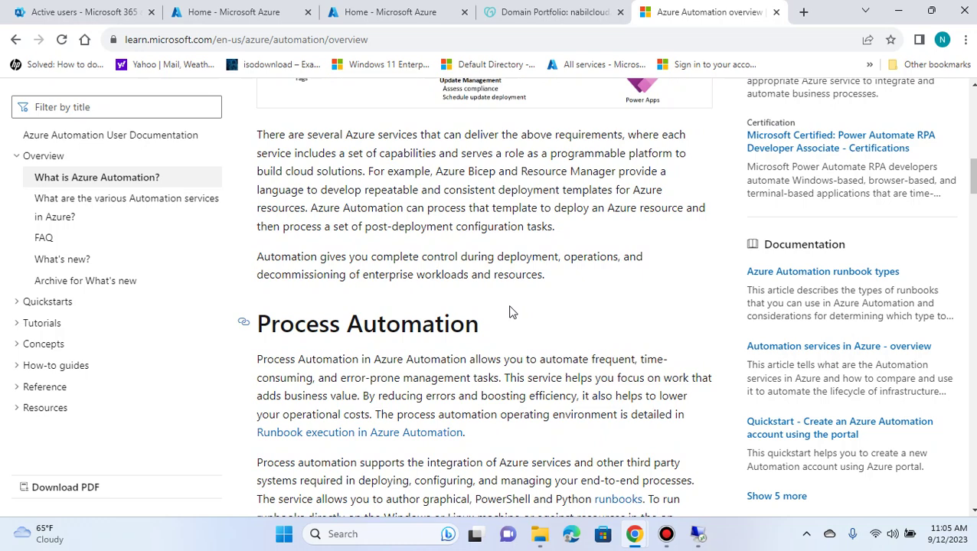
scroll(511, 313, down, 1)
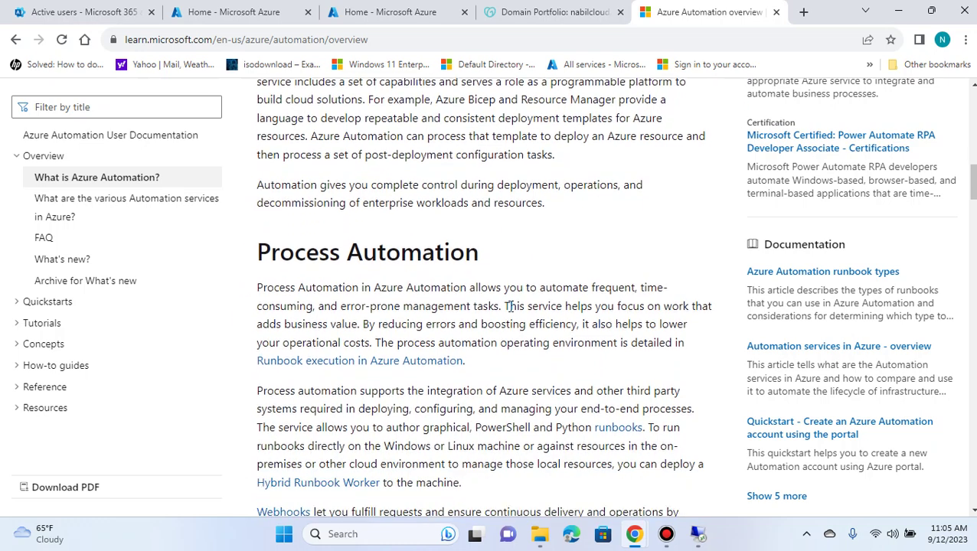
scroll(510, 307, down, 2)
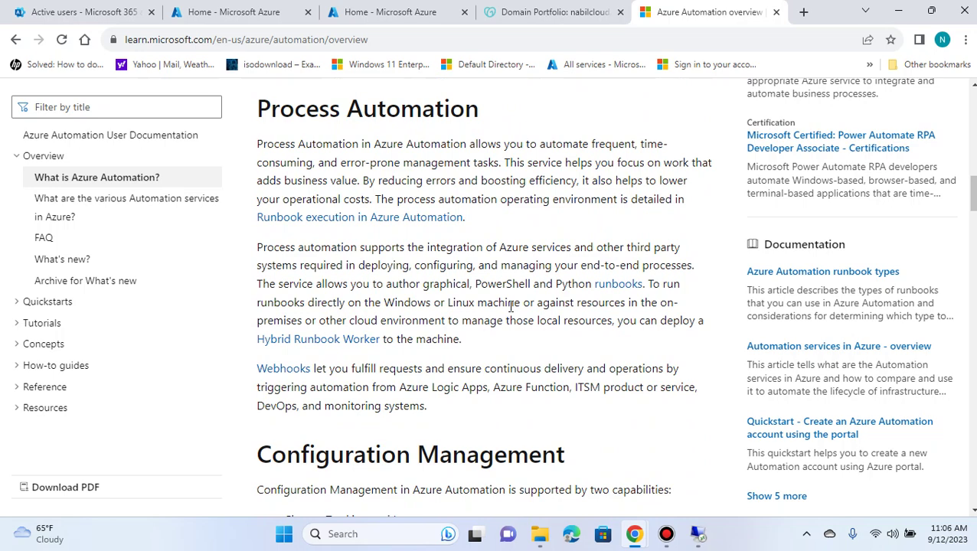
scroll(511, 307, down, 2)
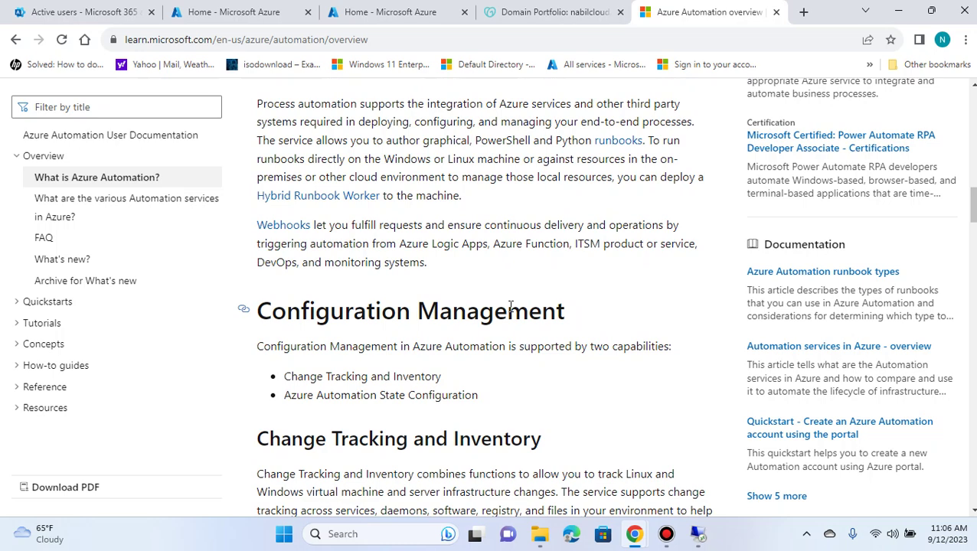
scroll(510, 307, down, 1)
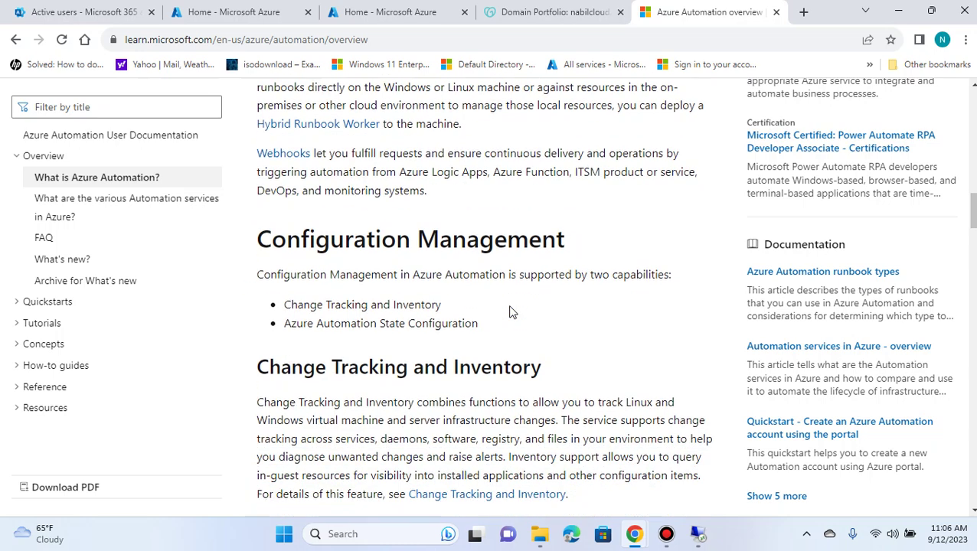
scroll(511, 313, down, 3)
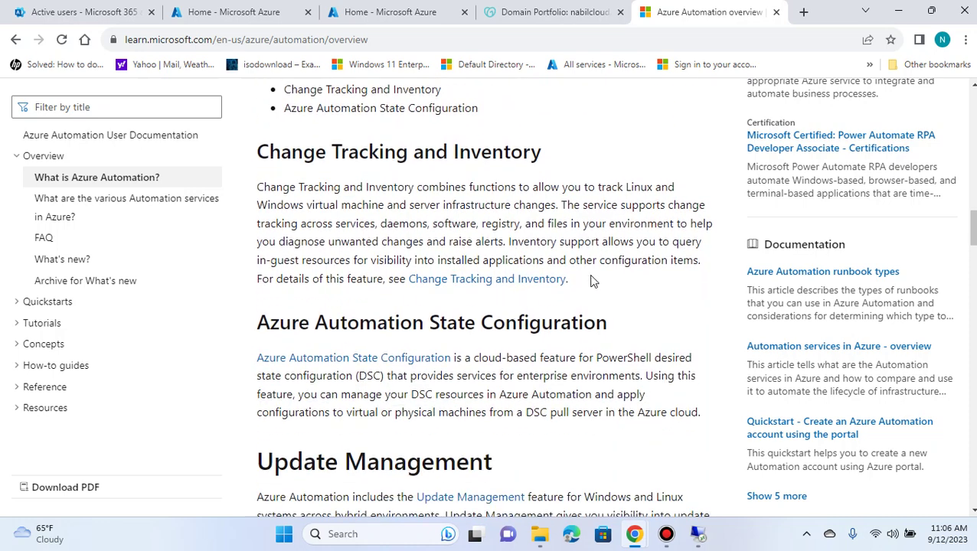
scroll(591, 282, down, 1)
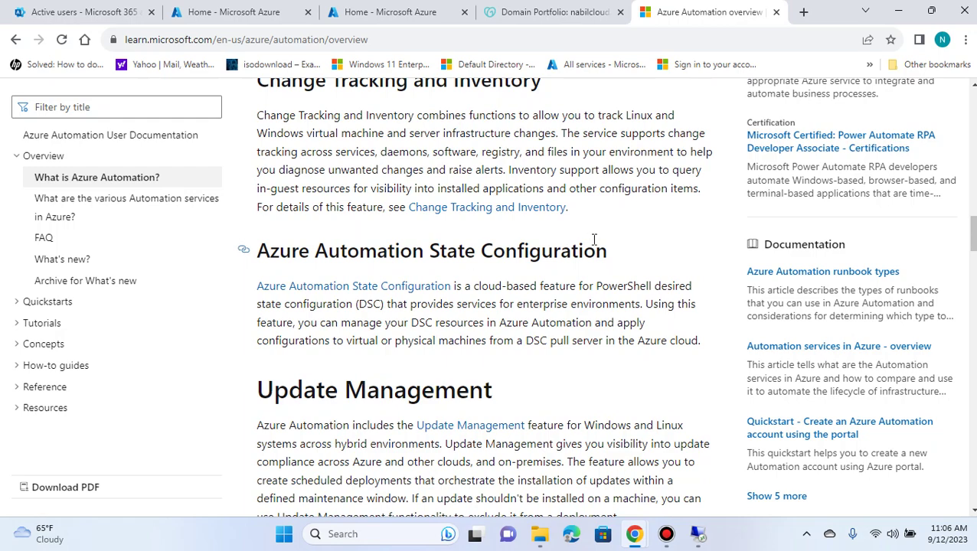
scroll(593, 240, down, 3)
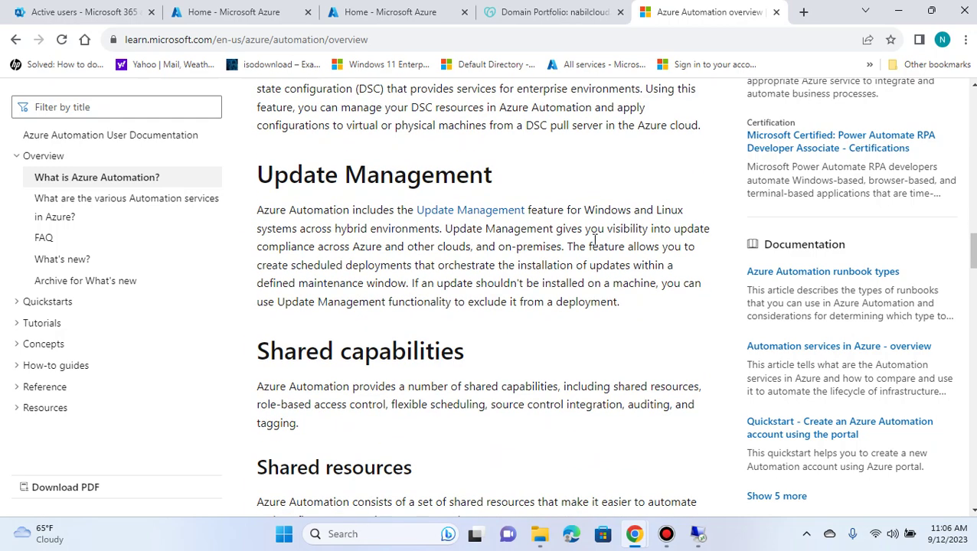
- Read the Shared capabilities and Shared resources sections, highlighting the words "access control" in the text
scroll(594, 239, down, 3)
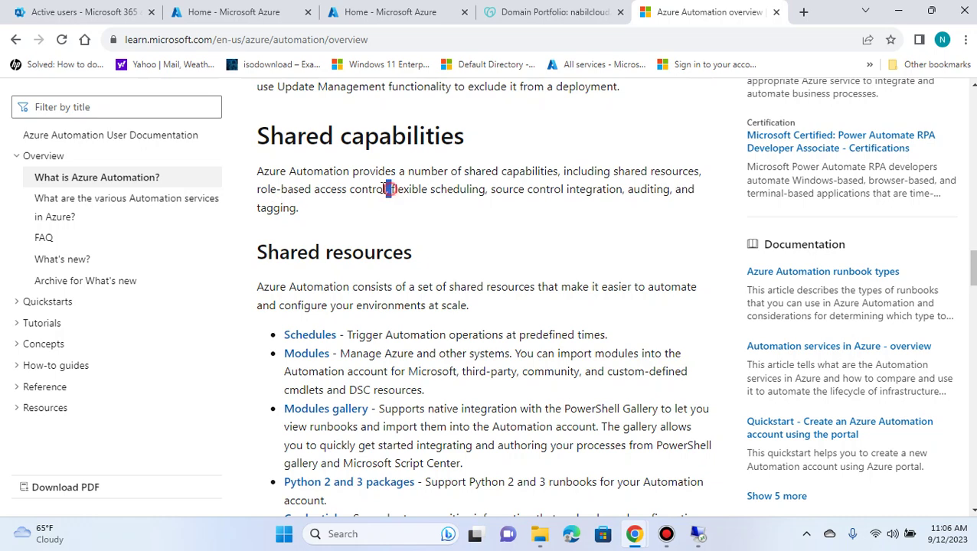
drag(391, 189, 311, 190)
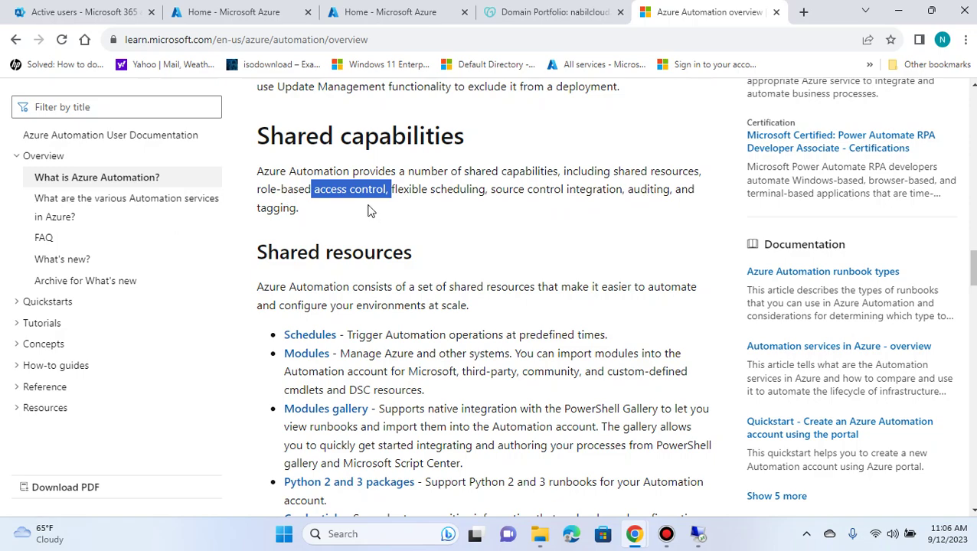
scroll(370, 205, down, 2)
scroll(459, 215, down, 2)
scroll(496, 221, up, 2)
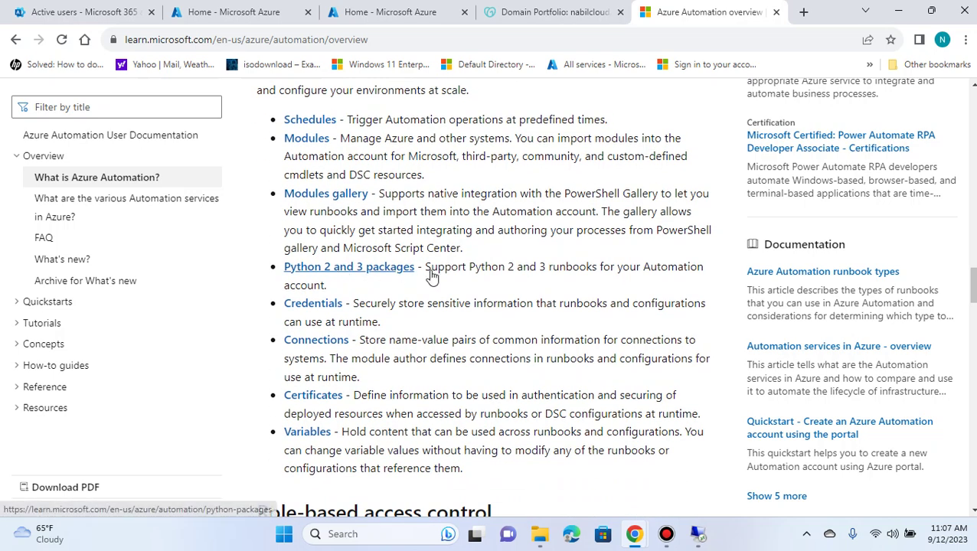
scroll(472, 261, down, 1)
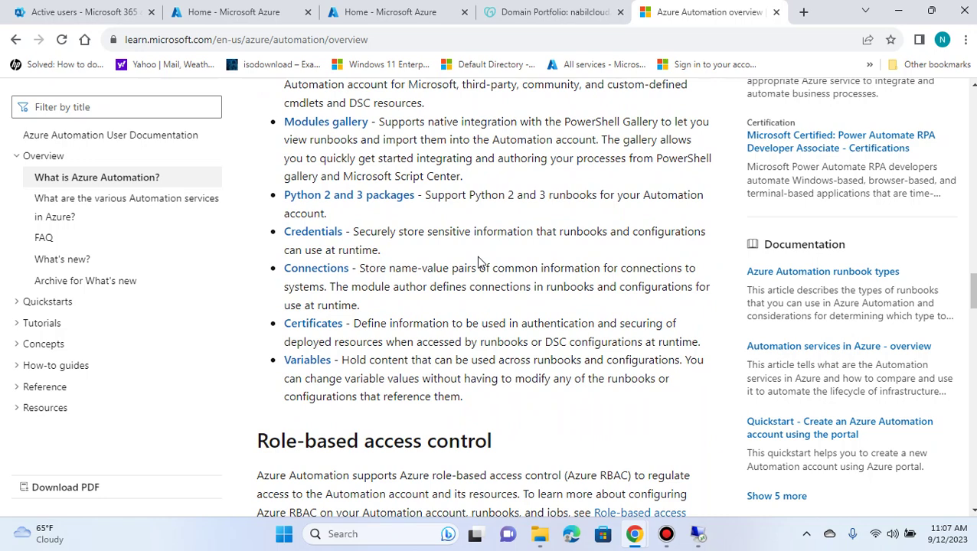
- Skim the remaining sections on role-based access control, source control, heterogeneous support and common scenarios, and return to the article's beginning
scroll(478, 259, down, 2)
scroll(478, 257, down, 2)
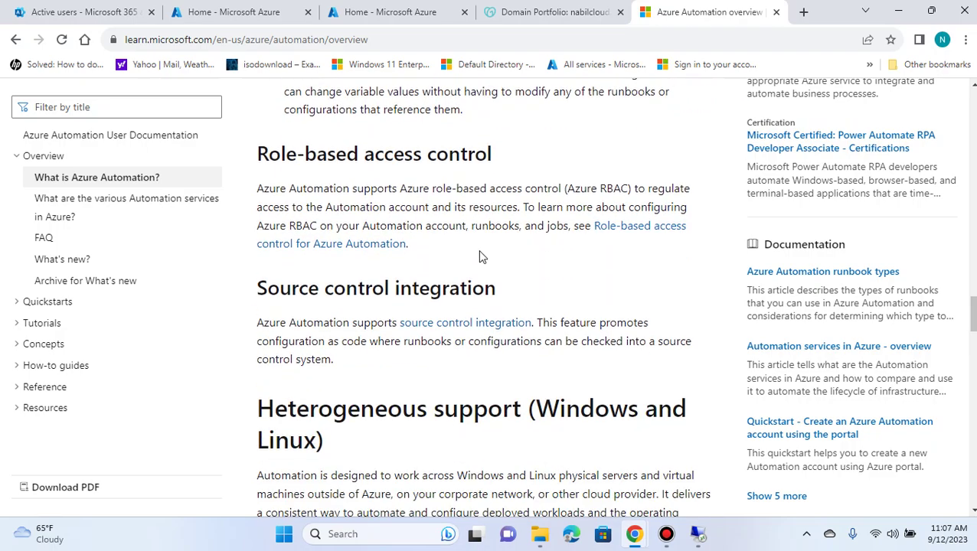
scroll(478, 253, down, 2)
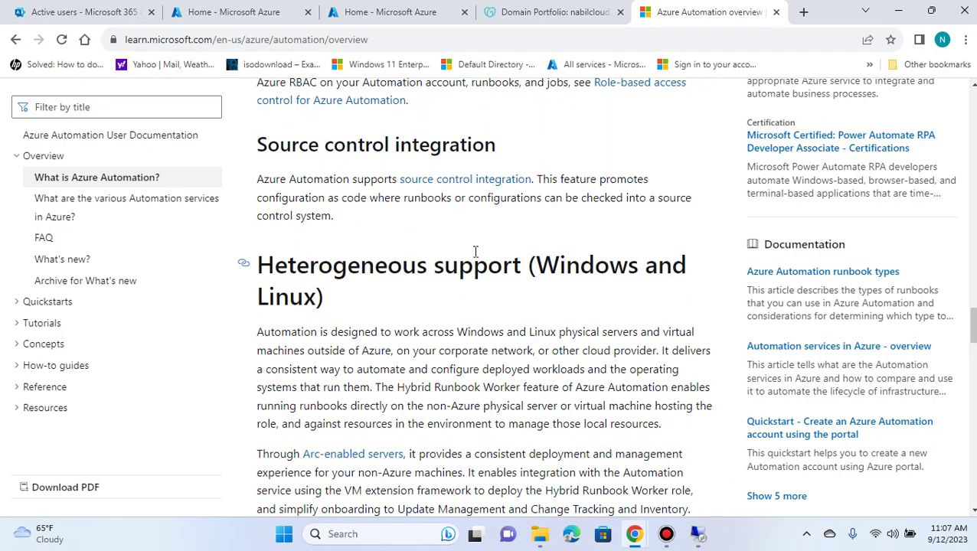
scroll(477, 251, down, 4)
scroll(478, 252, down, 9)
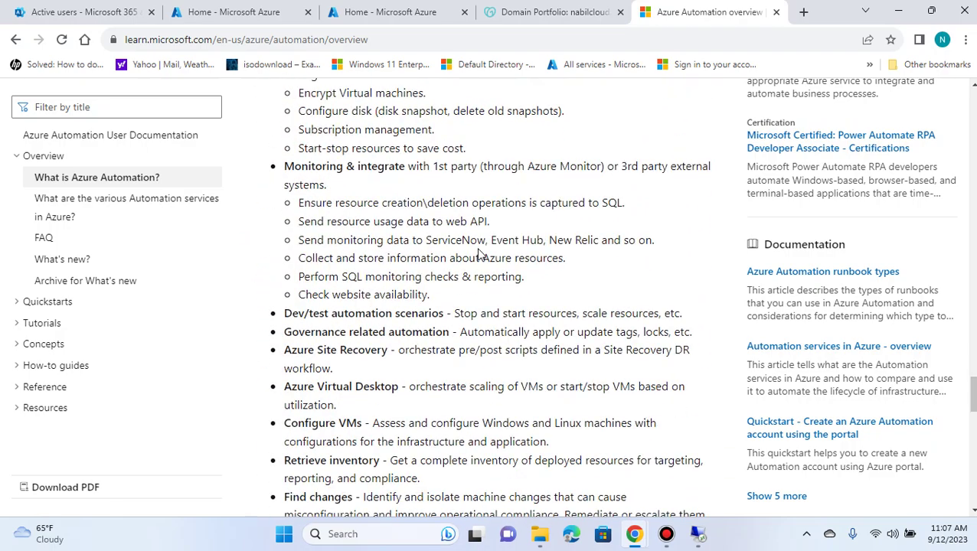
scroll(478, 256, down, 3)
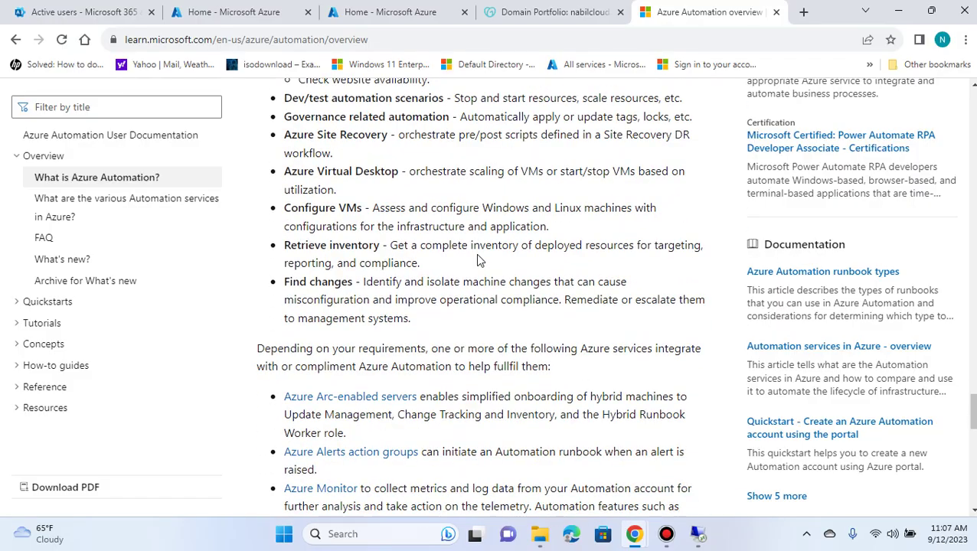
scroll(478, 261, up, 5)
scroll(498, 264, down, 15)
scroll(512, 291, up, 20)
scroll(518, 317, up, 2)
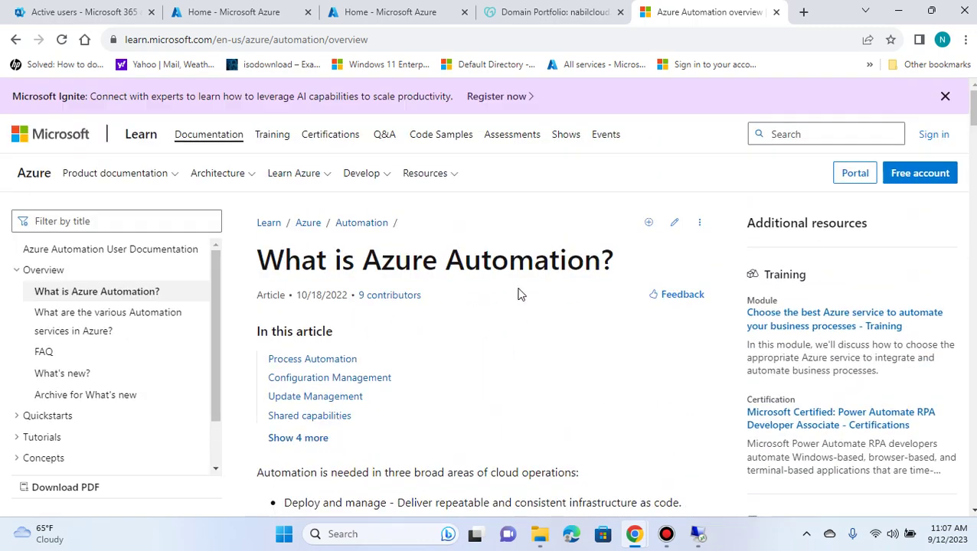
- Switch to the Azure portal, find the Automation Accounts service by searching for "Automa", and start creating a new automation account
click(231, 11)
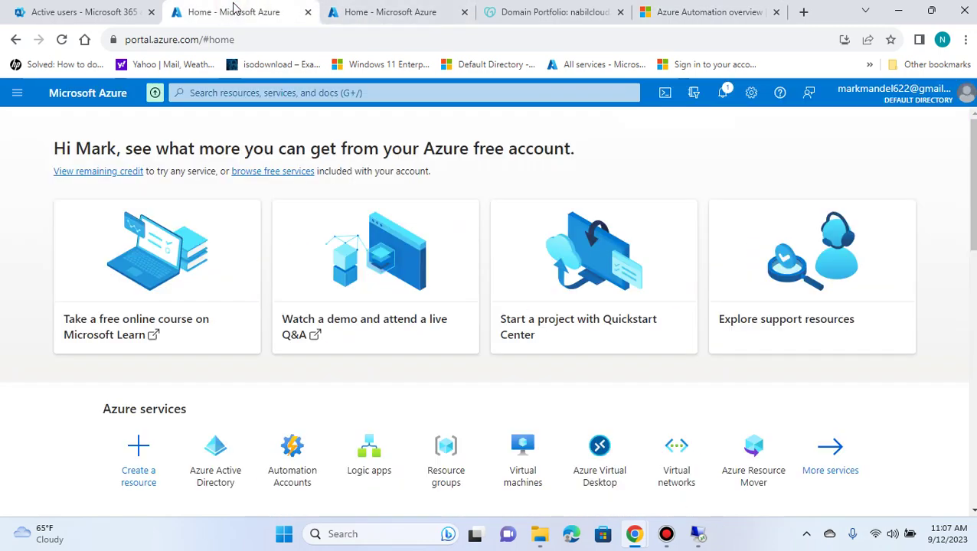
click(375, 12)
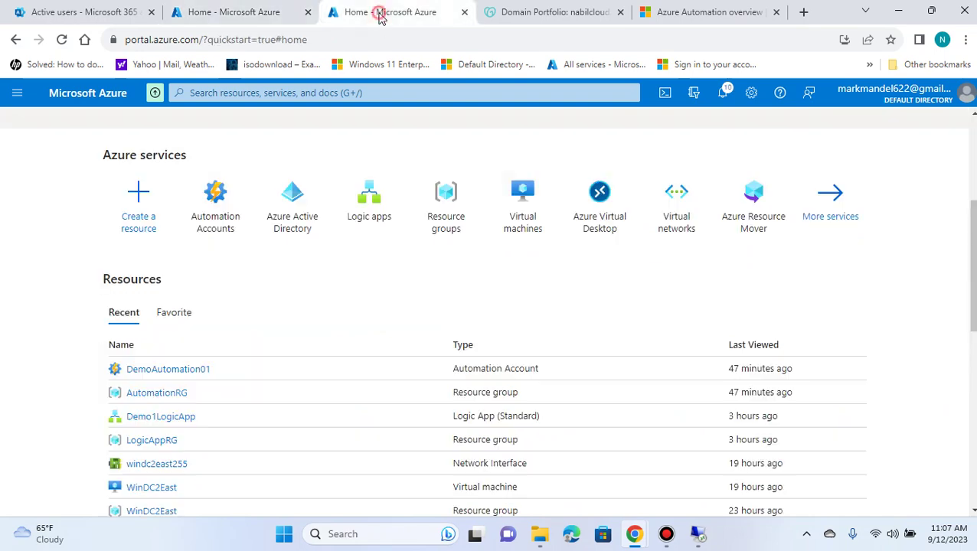
click(222, 215)
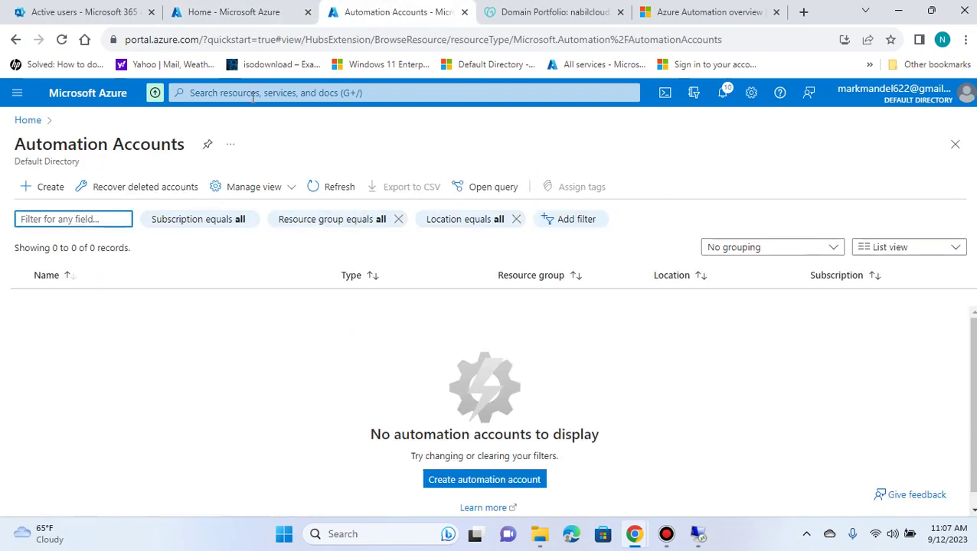
click(252, 93)
click(236, 153)
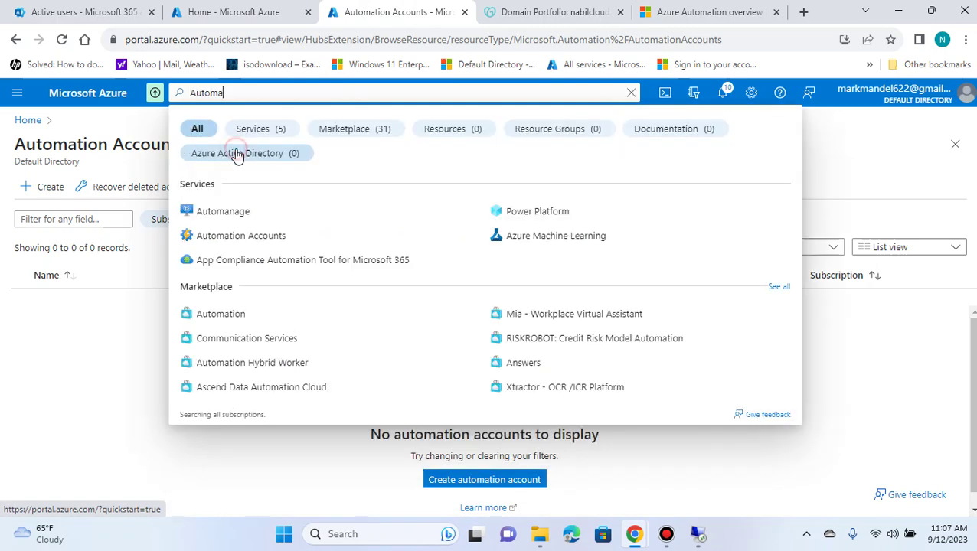
click(240, 244)
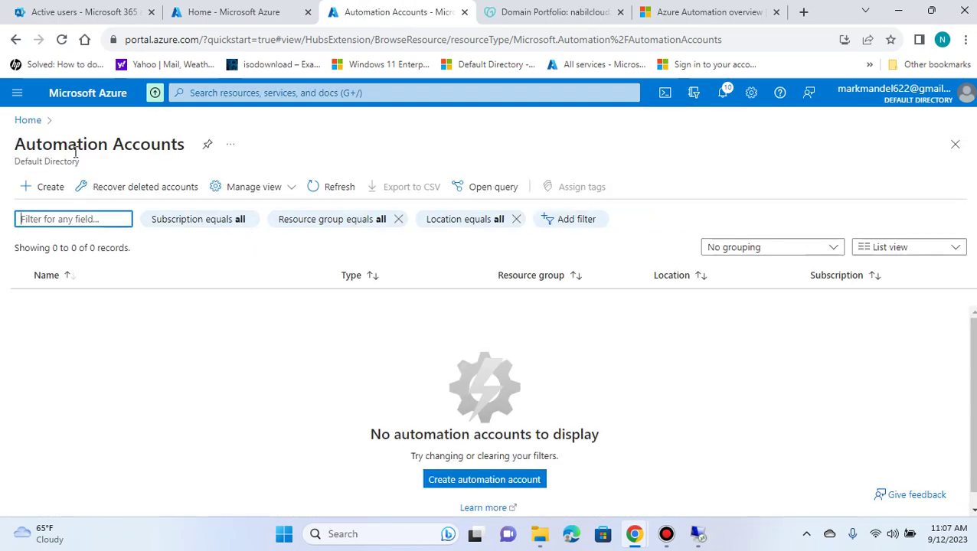
click(38, 188)
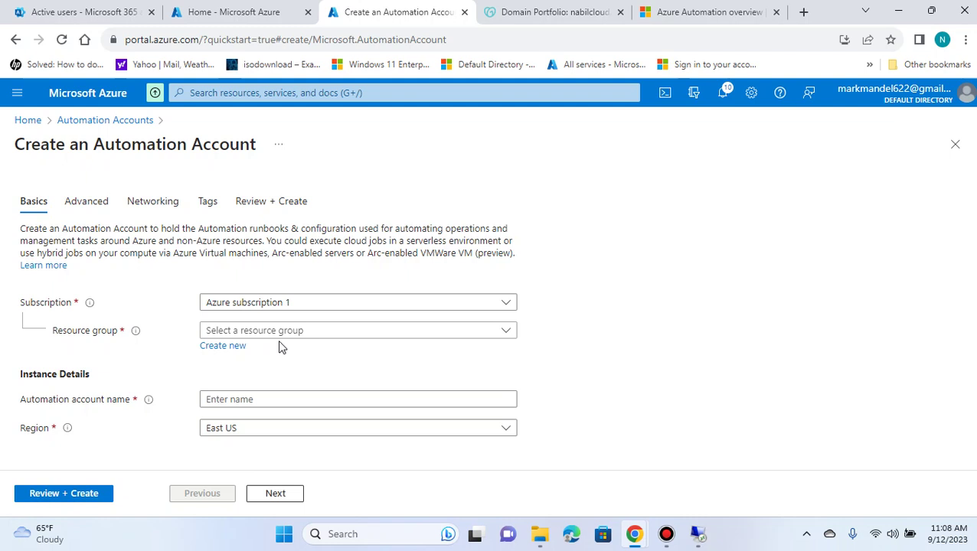
- Create a new resource group named AutomationRG01 for the automation account
click(234, 347)
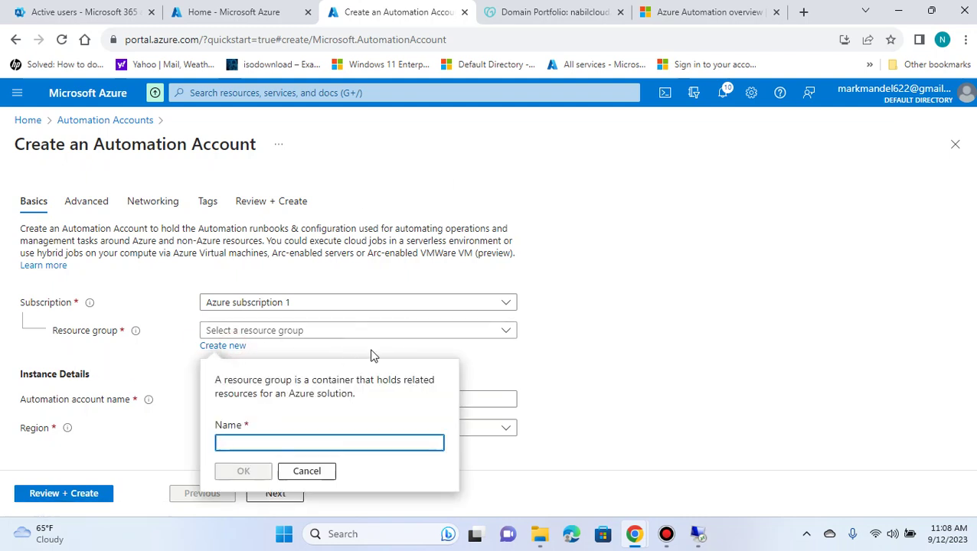
text(A)
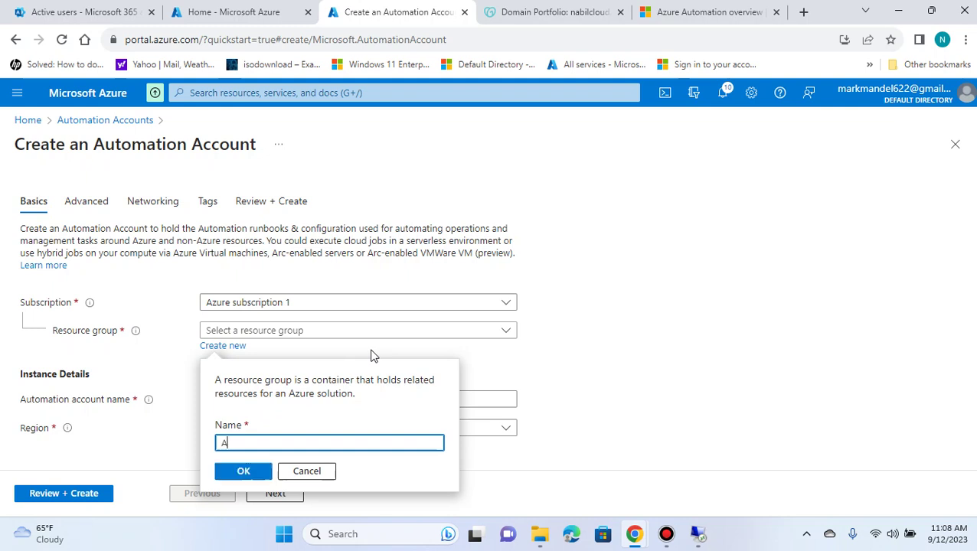
text(utomationRG01)
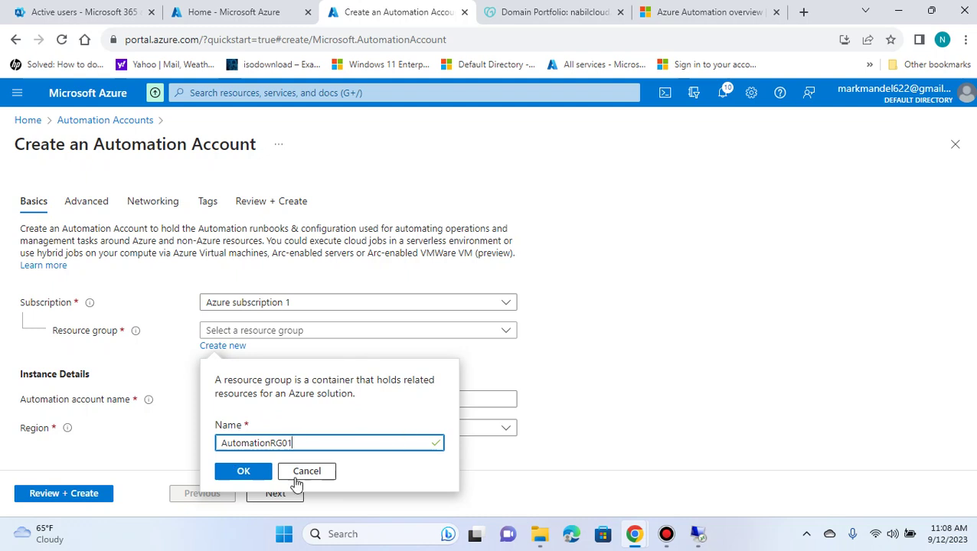
click(256, 470)
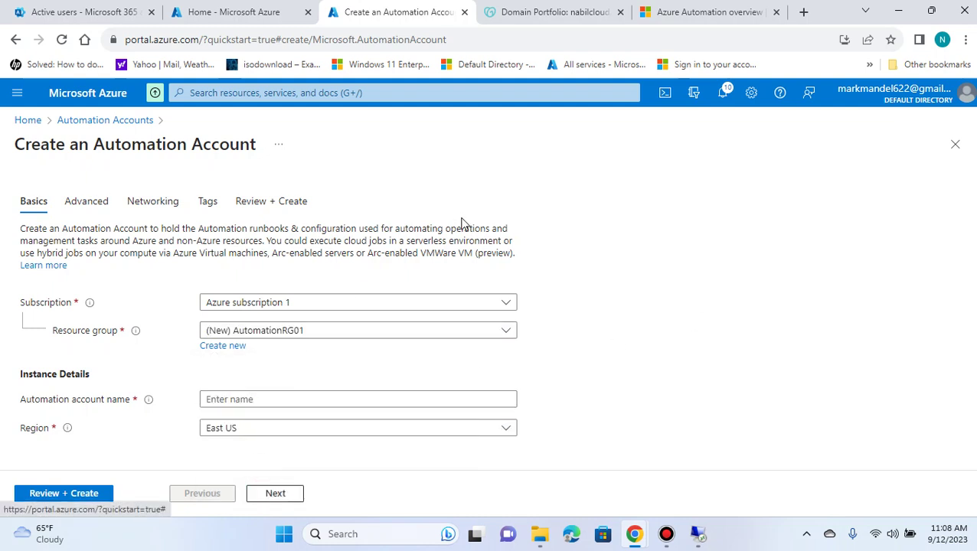
- Name the automation account DemoAutomation01 and proceed to the advanced settings
click(275, 400)
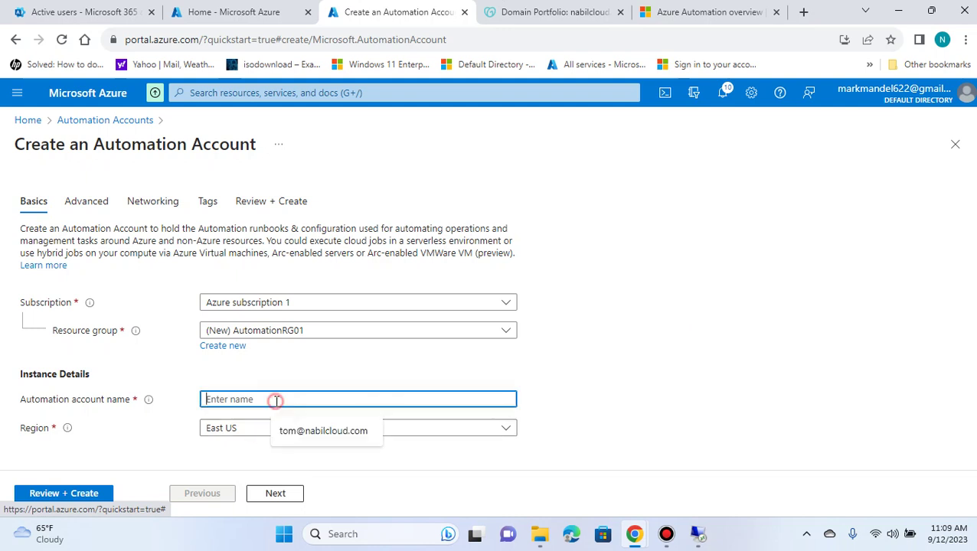
text(Demo)
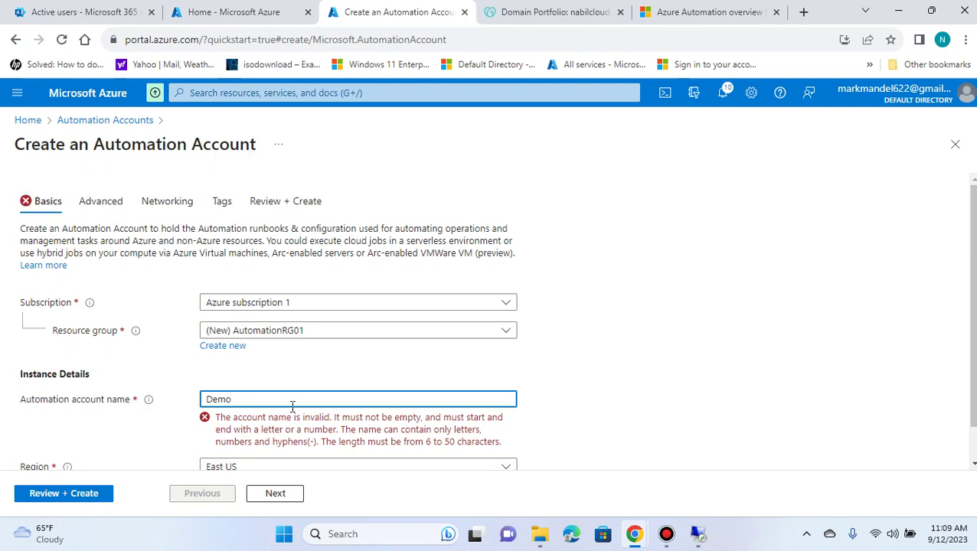
text(Automation01)
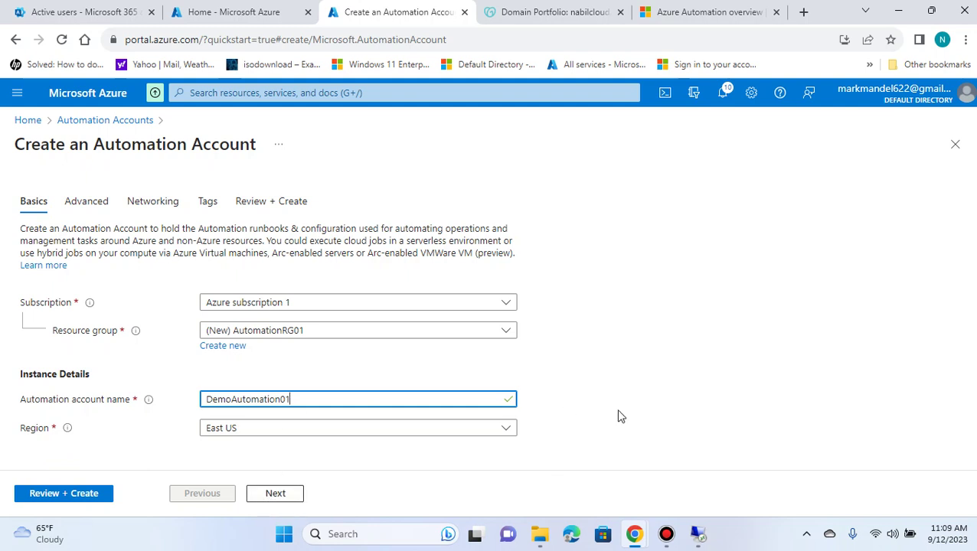
click(280, 493)
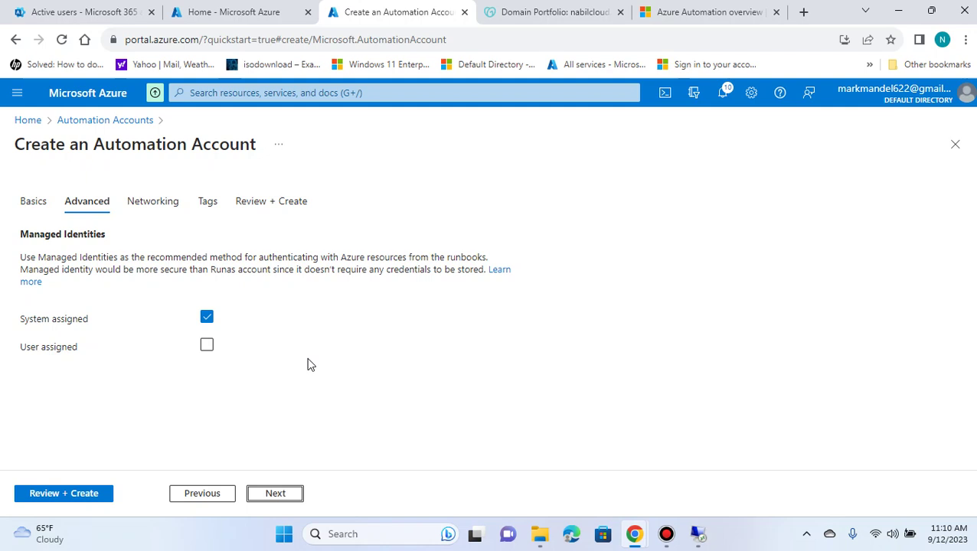
- Try replacing the system-assigned managed identity with a user-assigned one and start adding user-assigned identities
click(207, 317)
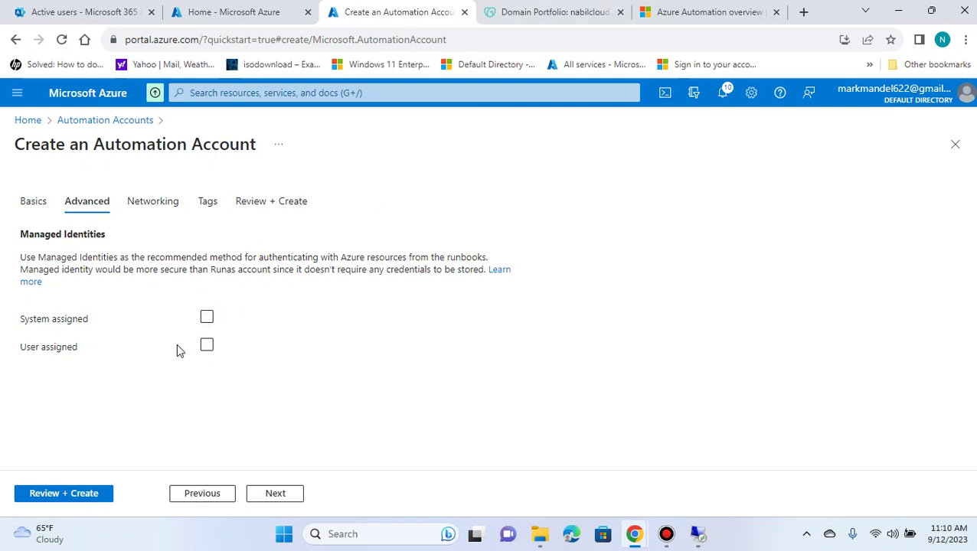
click(206, 345)
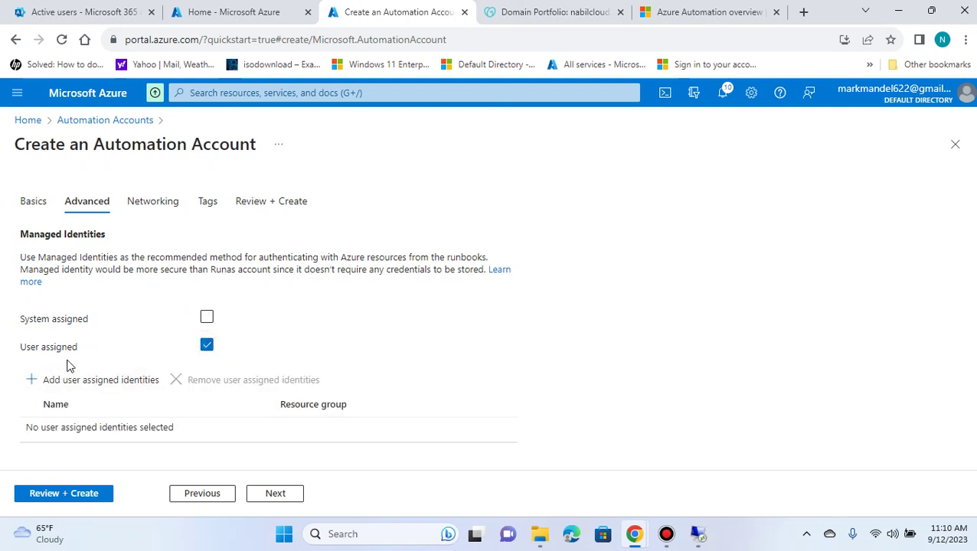
click(97, 387)
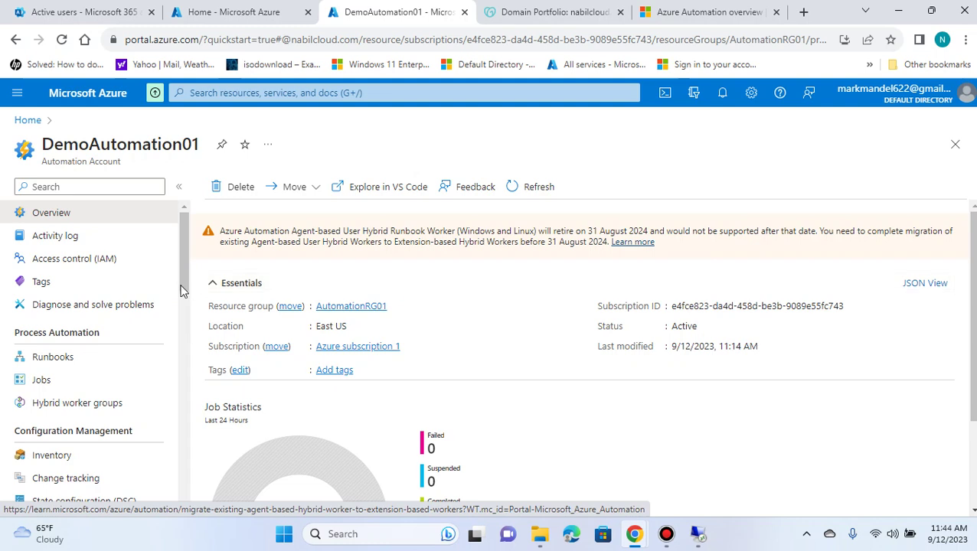
- Check the Access control (IAM) page of the DemoAutomation01 account and return to its overview
click(111, 262)
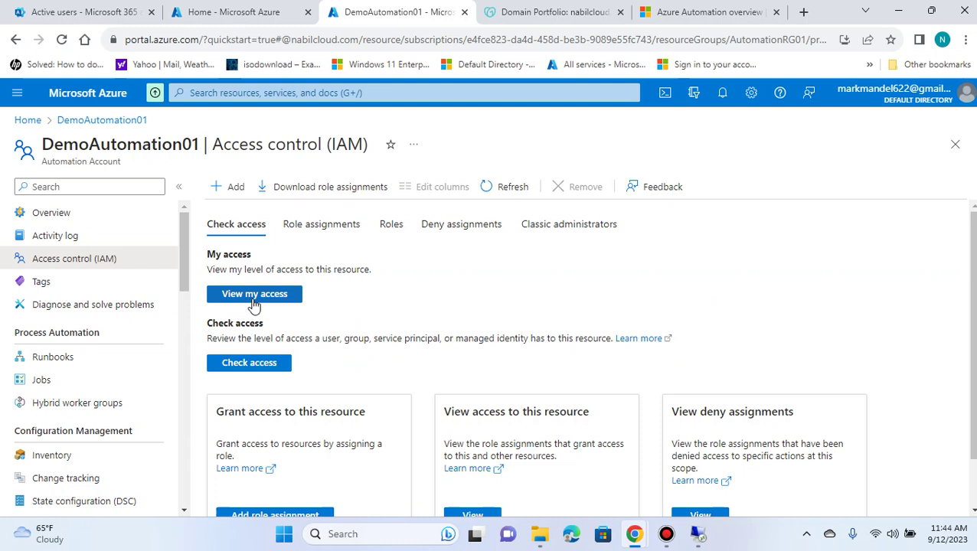
click(65, 217)
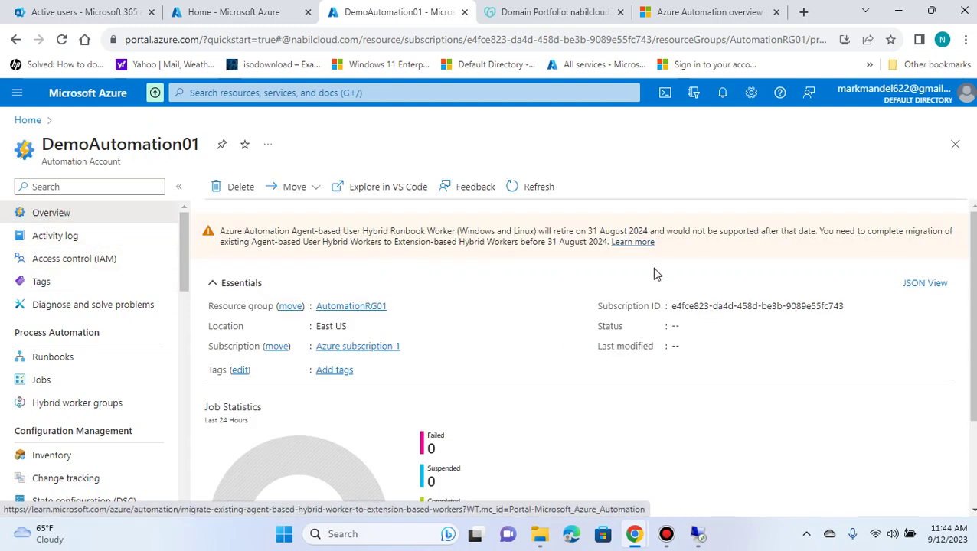
- Go to the resource groups in the other portal tab and open Access control (IAM) for AutomationRG01
click(277, 17)
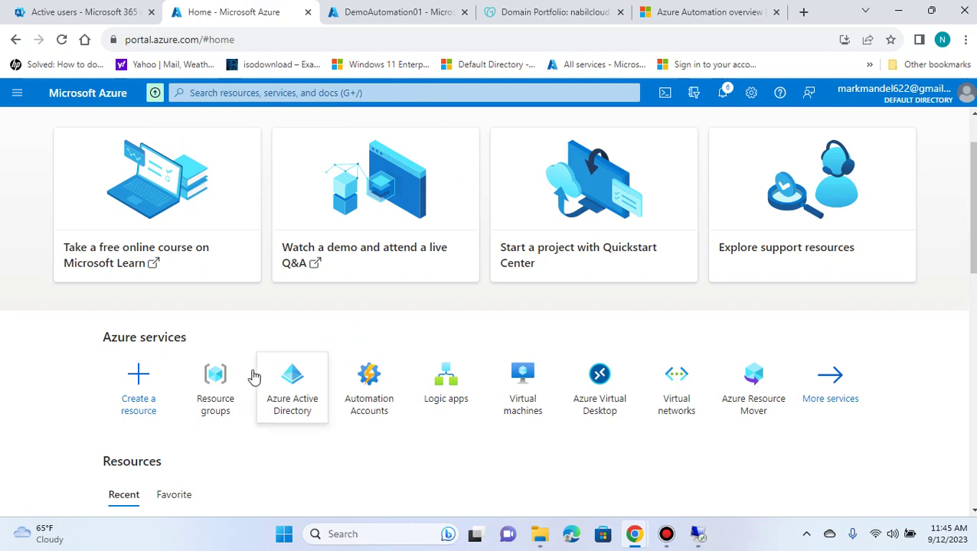
click(207, 383)
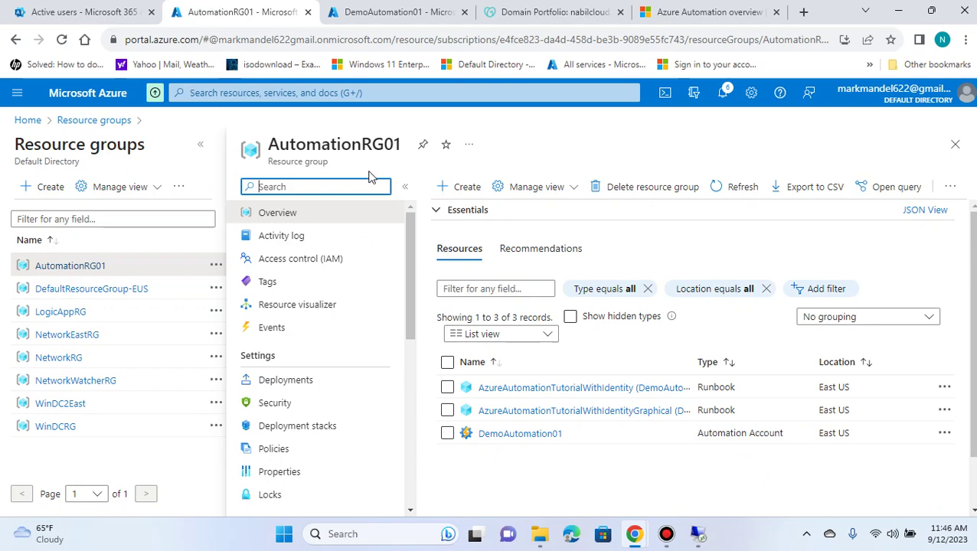
click(955, 144)
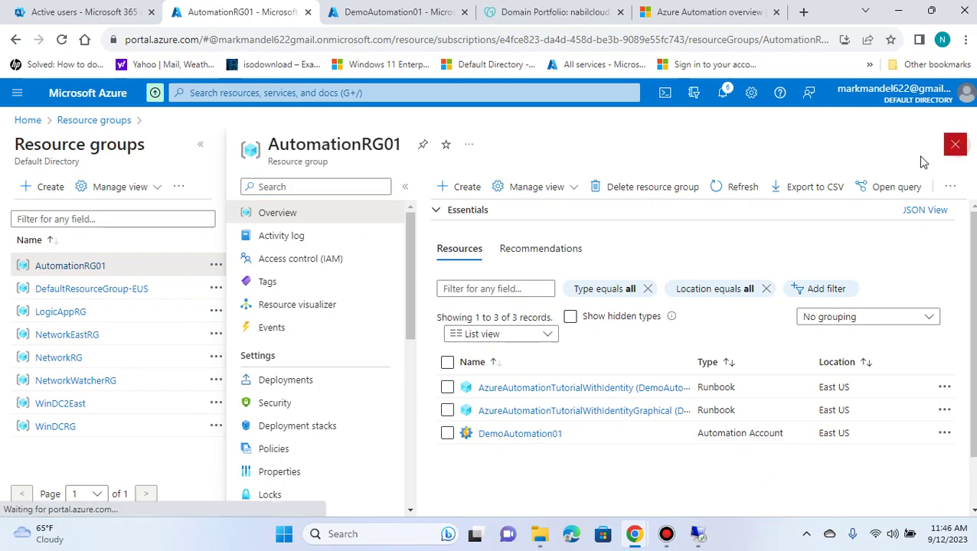
click(88, 301)
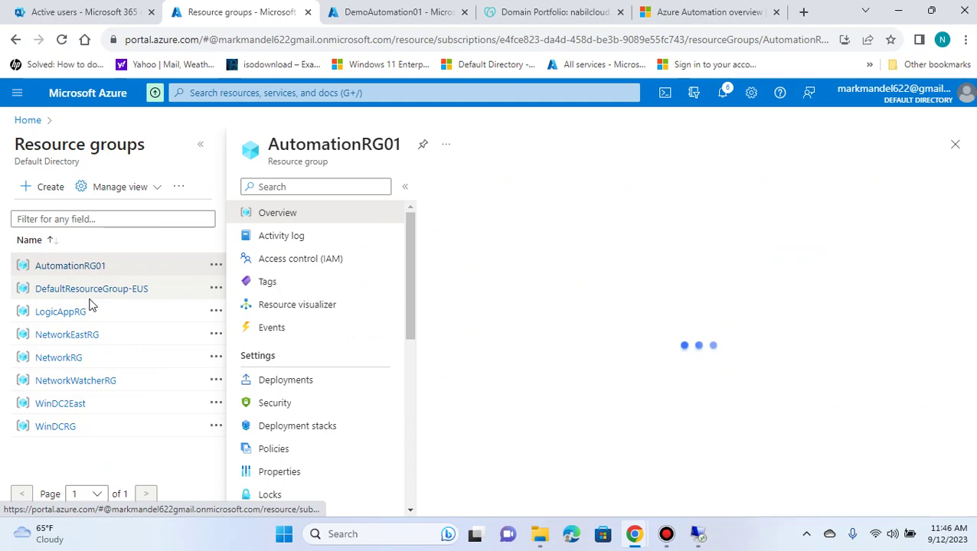
click(304, 265)
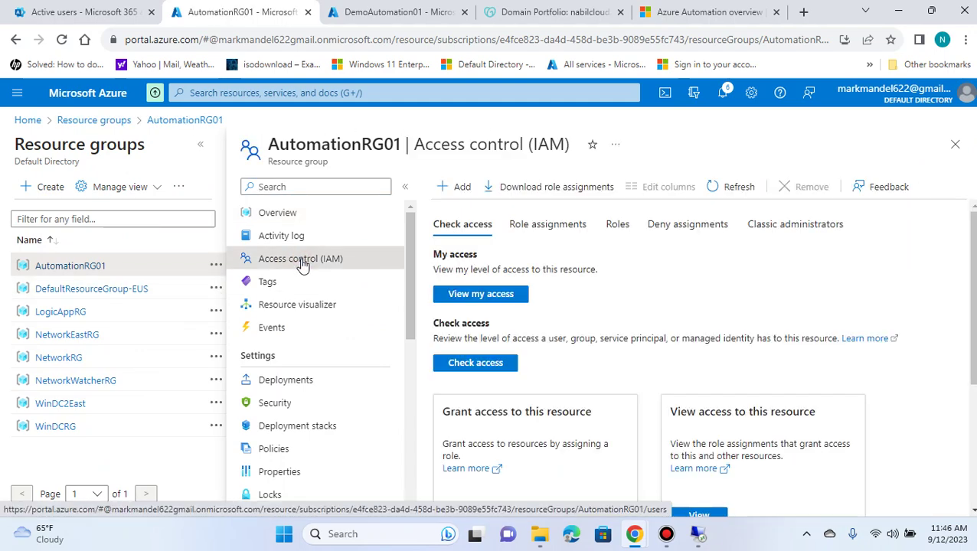
- Start a new role assignment on AutomationRG01 with the Reader role and proceed to its members
click(450, 187)
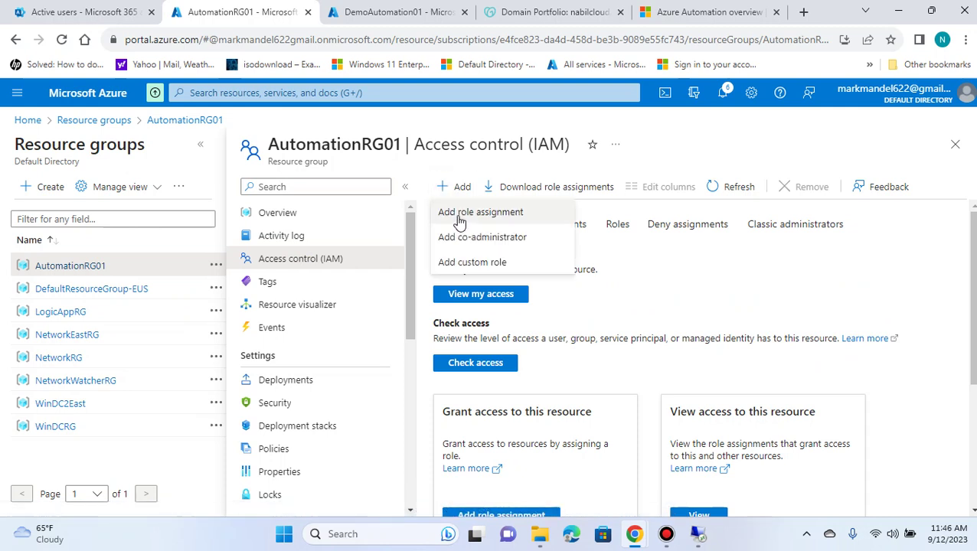
click(458, 215)
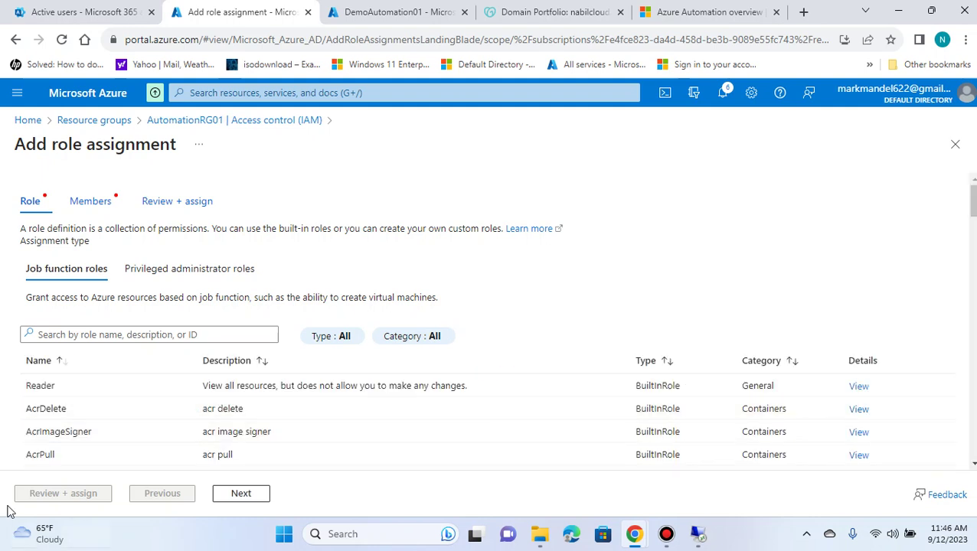
click(112, 387)
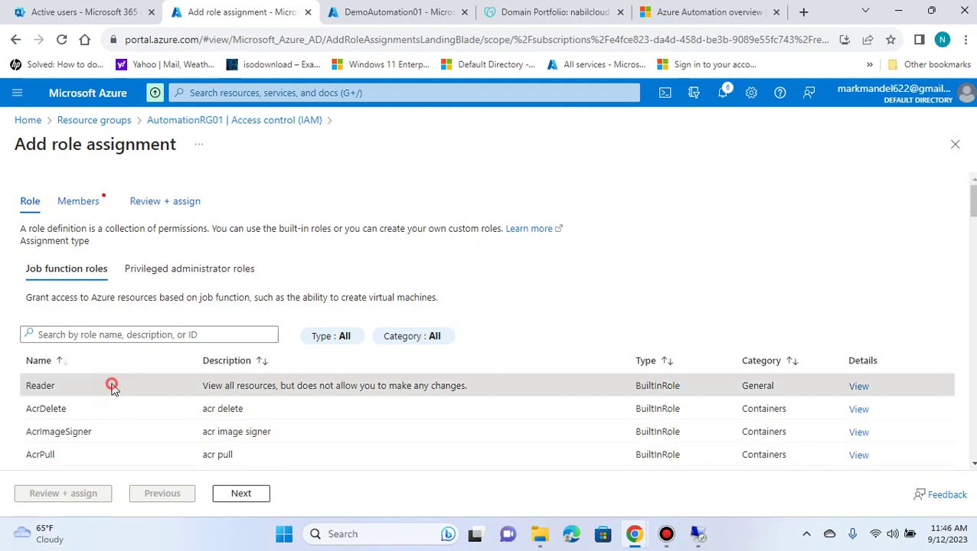
click(241, 494)
- Assign the role to the managed identity of the DemoAutomation01 automation account, then review and submit the assignment
click(189, 299)
click(180, 320)
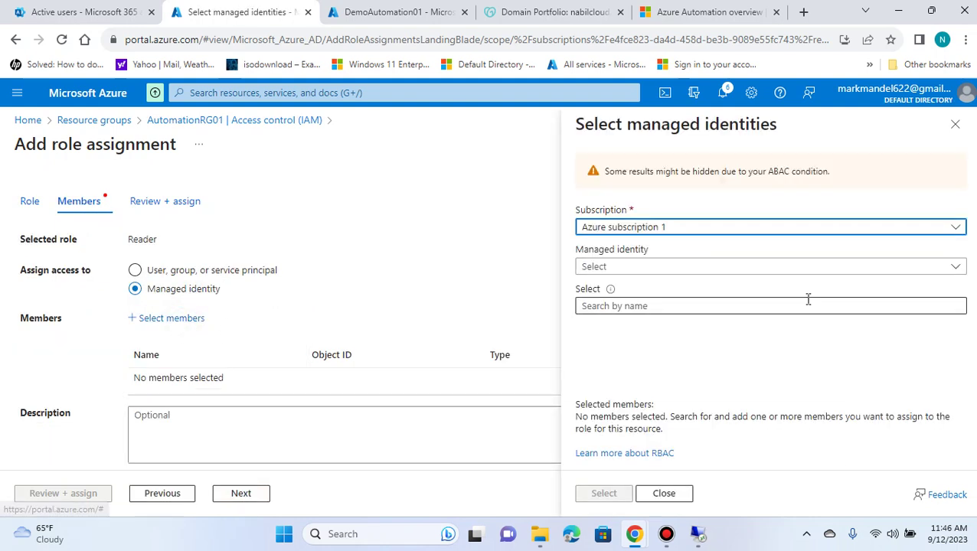
click(720, 272)
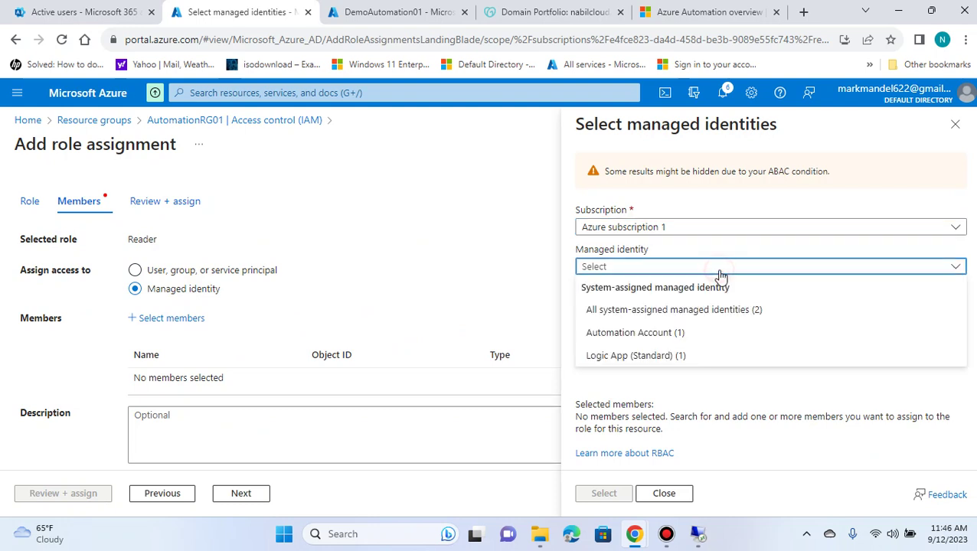
click(693, 335)
click(689, 342)
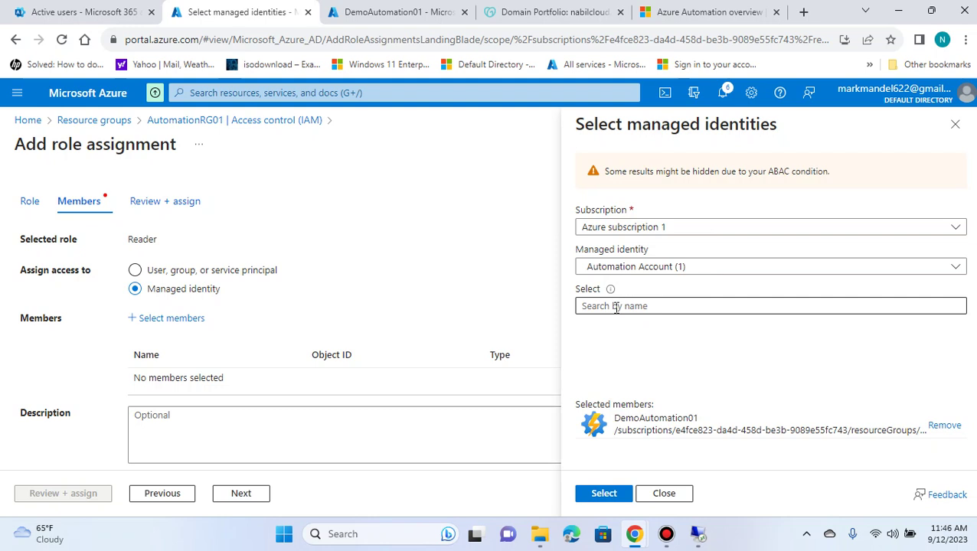
mouse_move(612, 293)
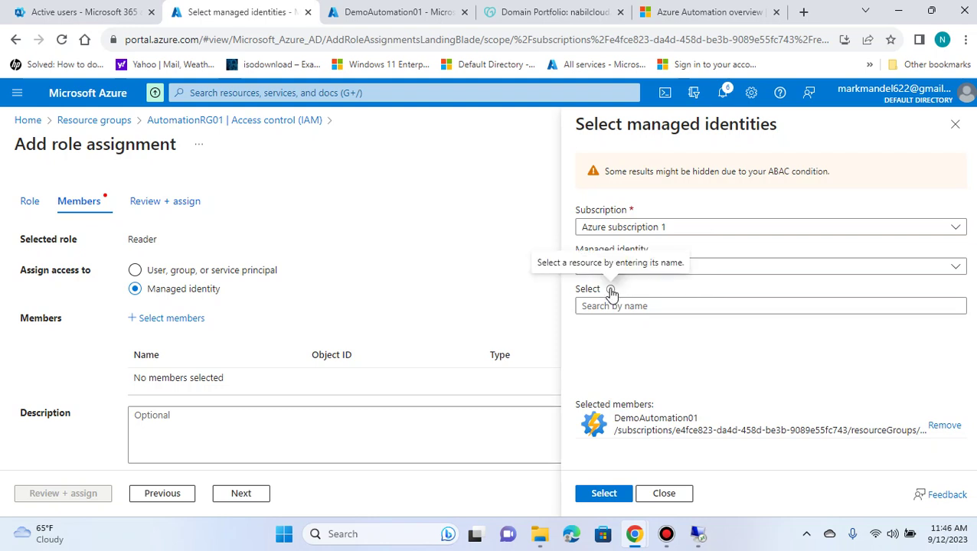
click(606, 495)
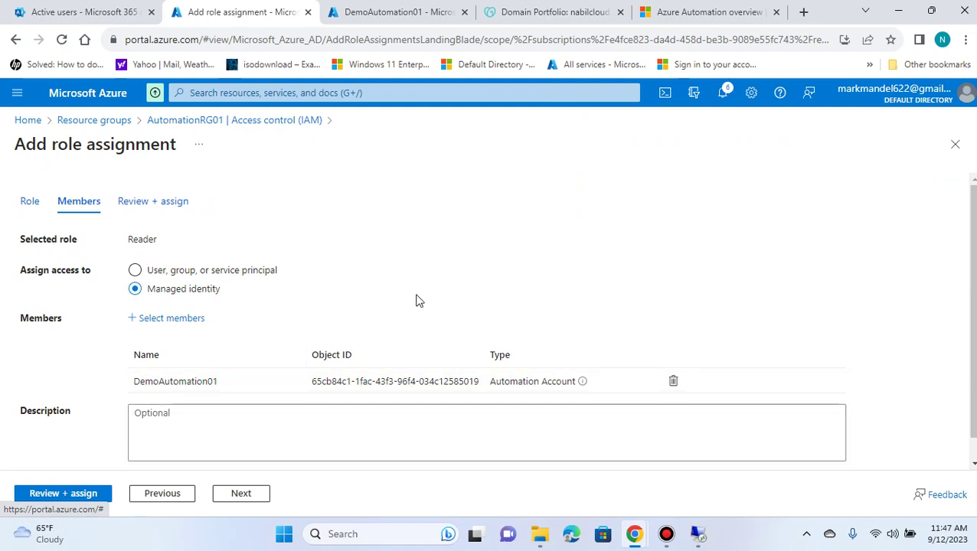
click(245, 495)
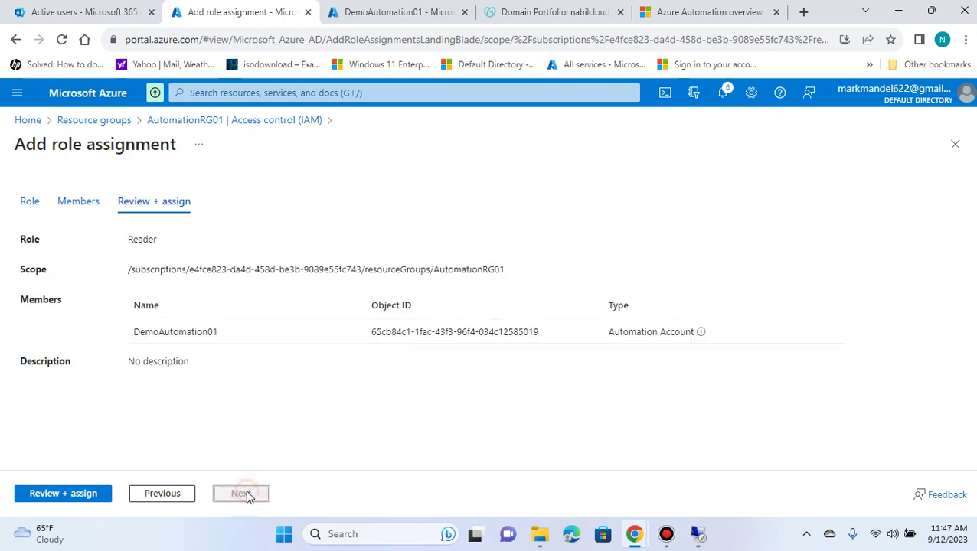
click(87, 498)
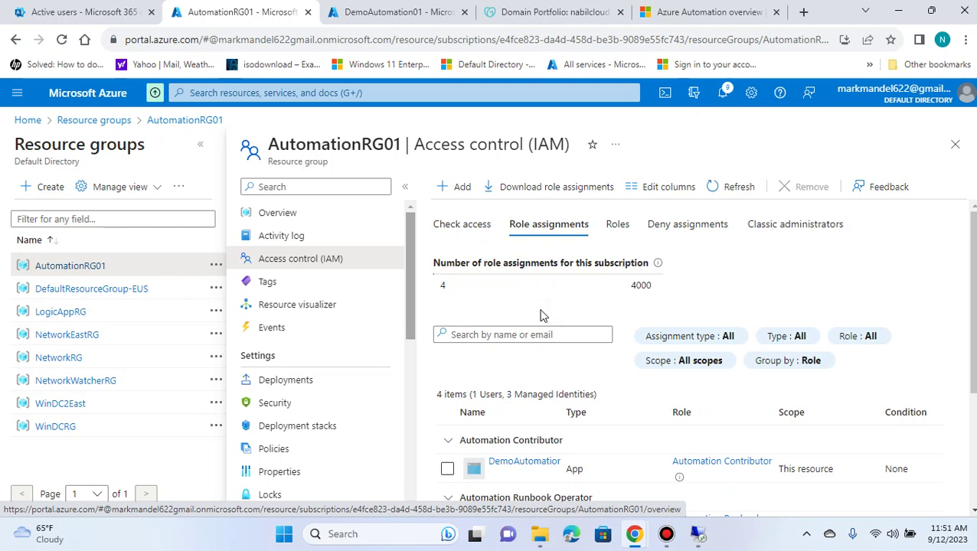
- Review the role assignments on AutomationRG01 and look at the options for adding another one
scroll(698, 244, down, 3)
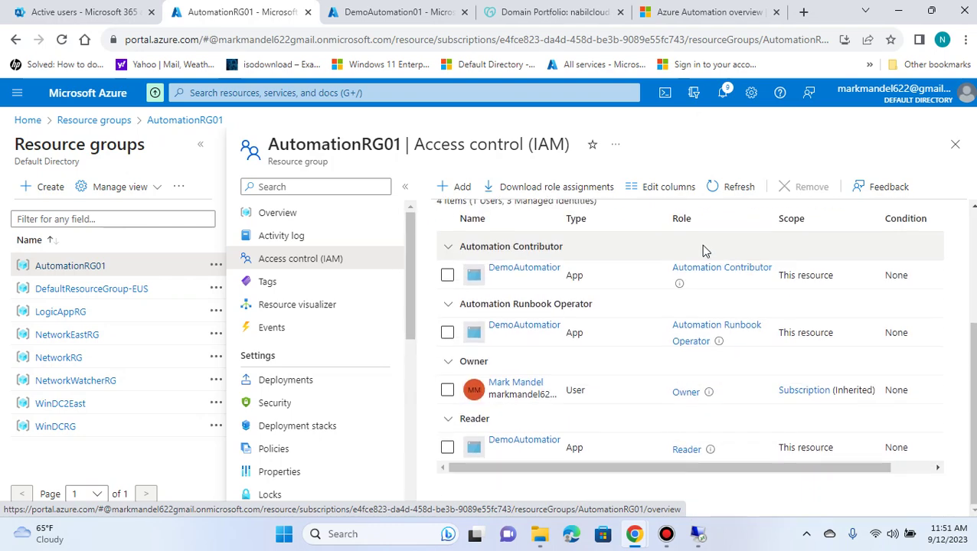
scroll(741, 408, up, 3)
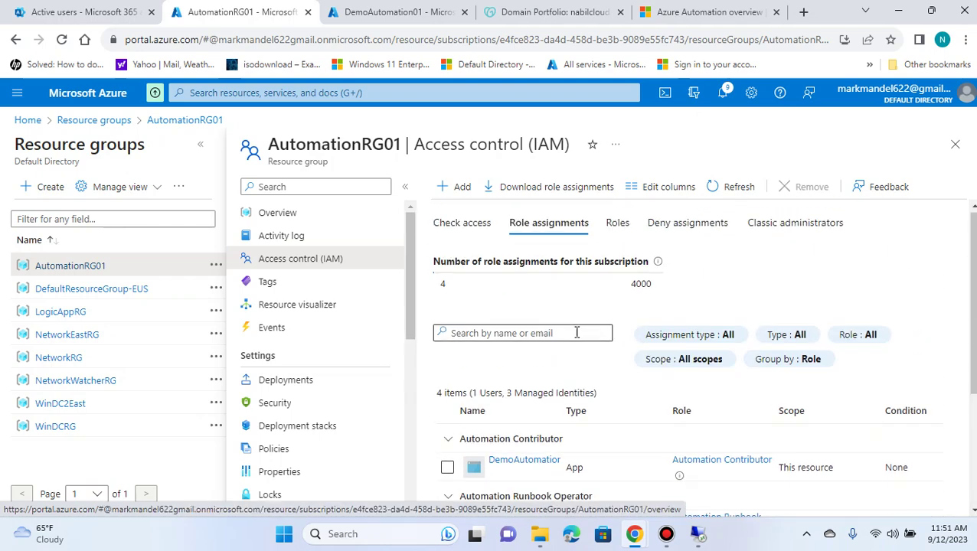
click(442, 189)
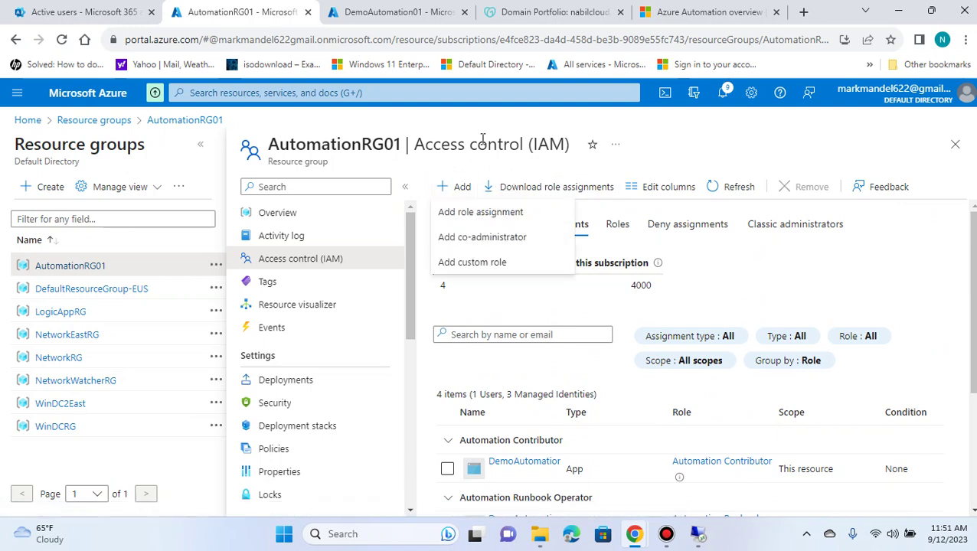
click(749, 140)
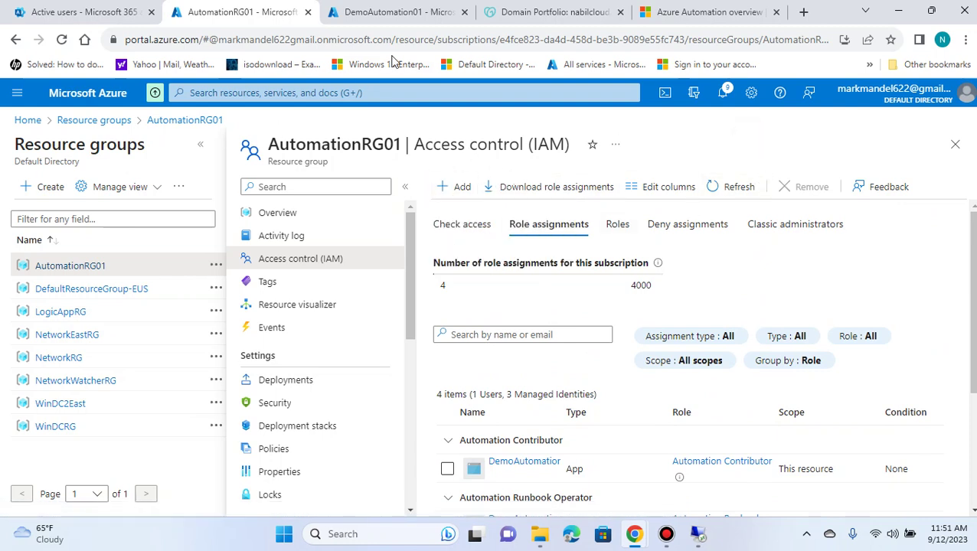
- Return to the DemoAutomation01 account and examine the essentials and job statistics in its overview
click(381, 16)
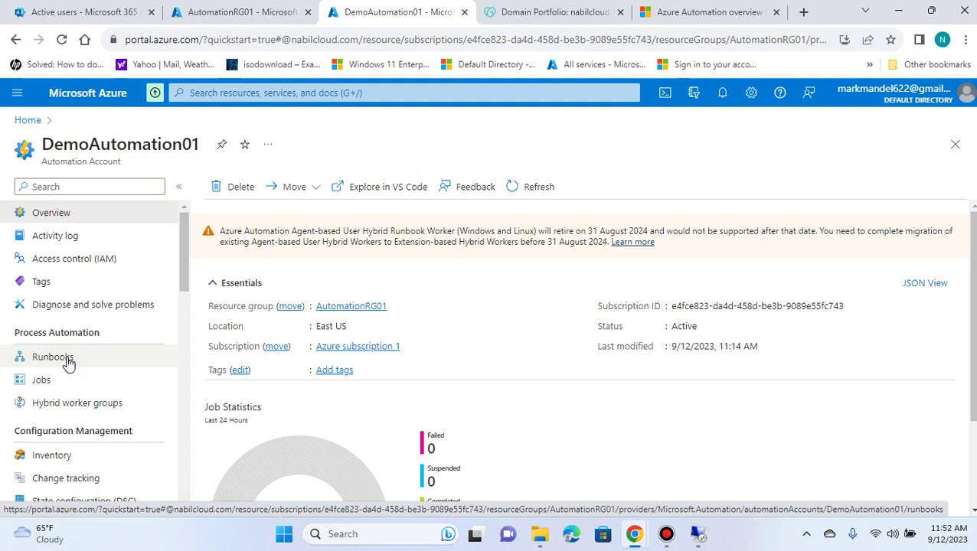
scroll(301, 351, down, 1)
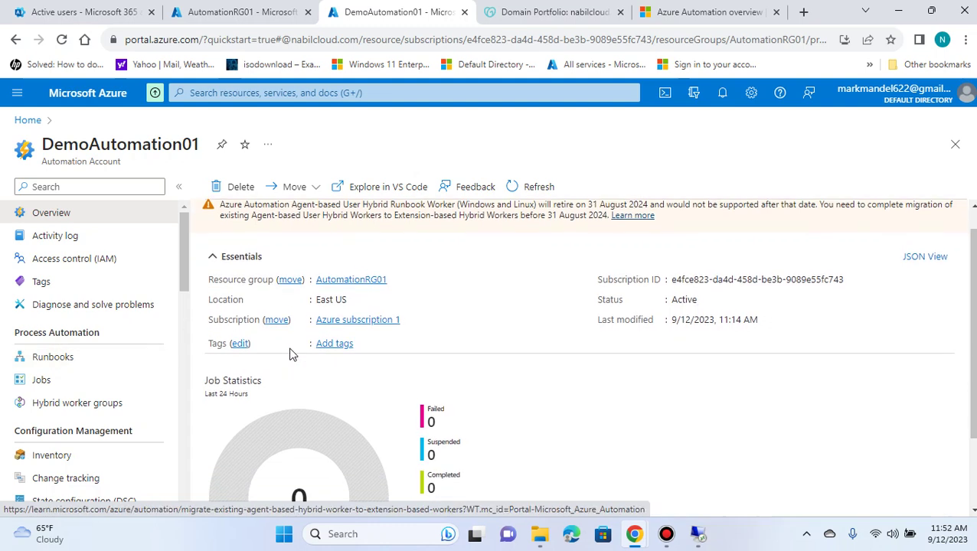
scroll(117, 393, down, 1)
scroll(116, 376, up, 1)
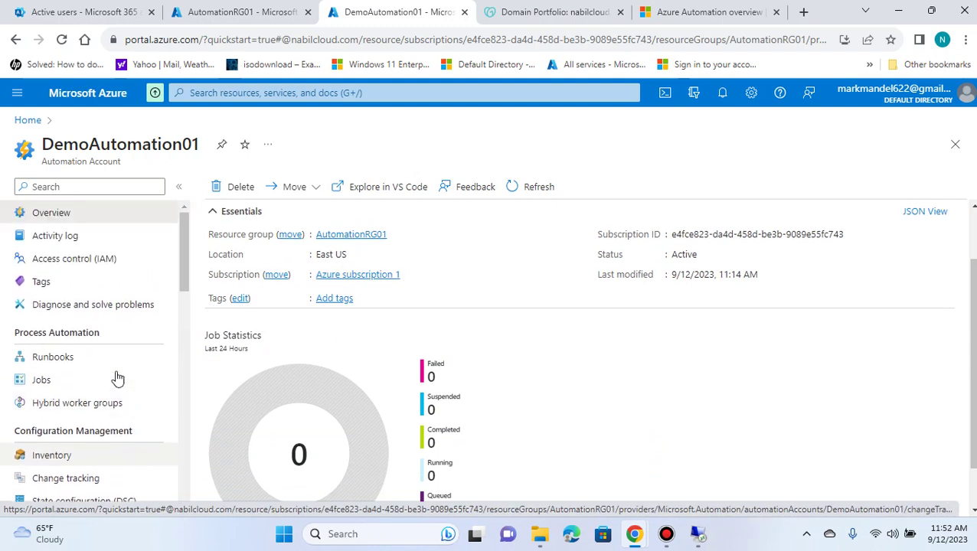
- Look through the process automation, configuration management and shared resource features of DemoAutomation01, then open its modules
scroll(117, 376, down, 2)
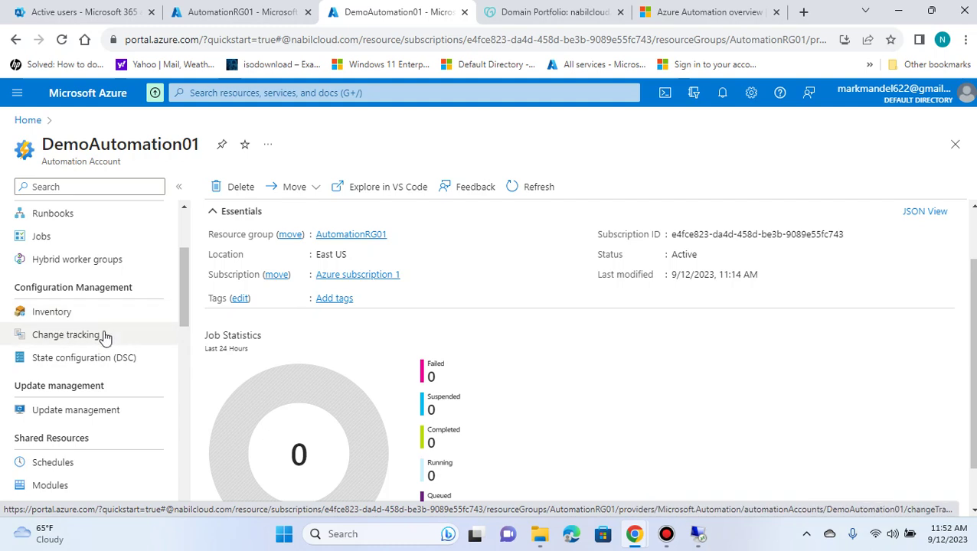
scroll(108, 340, down, 2)
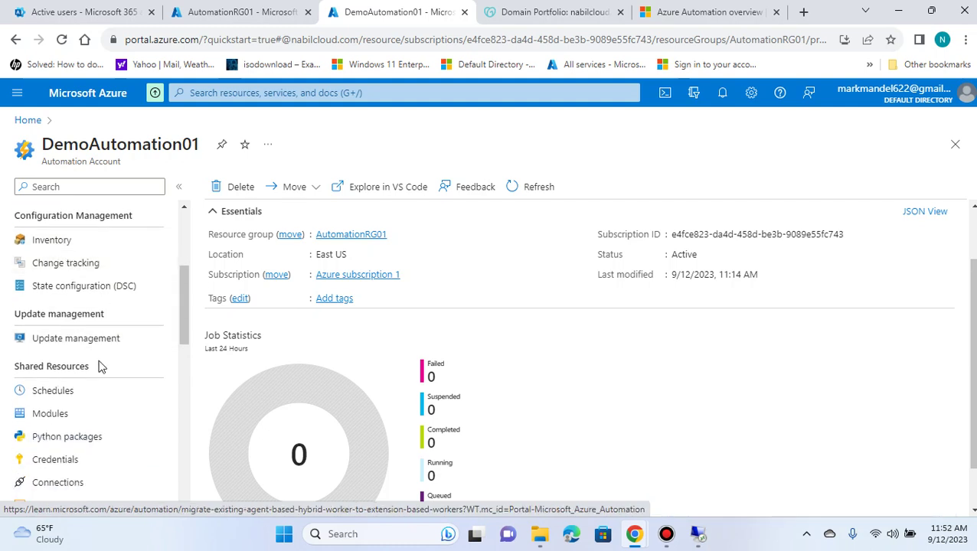
scroll(100, 367, down, 4)
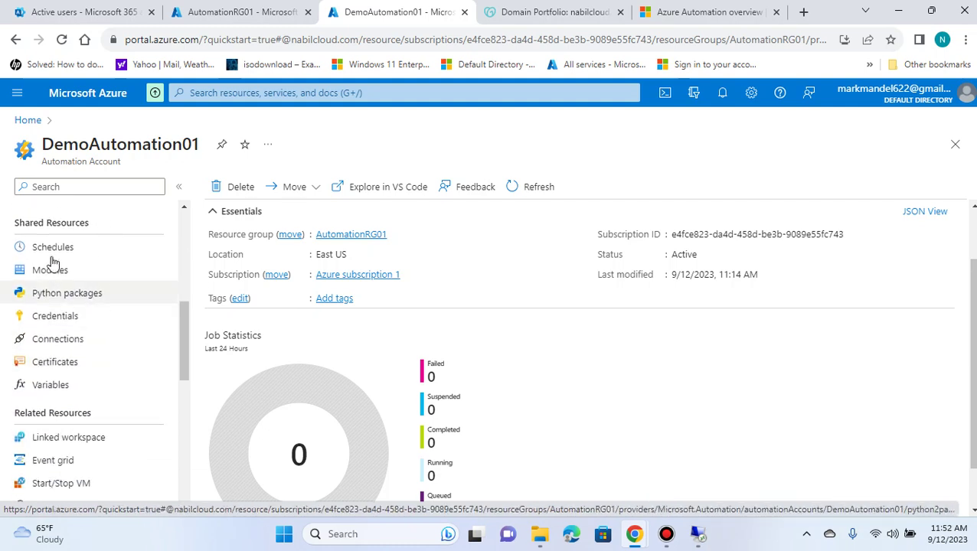
scroll(98, 306, up, 6)
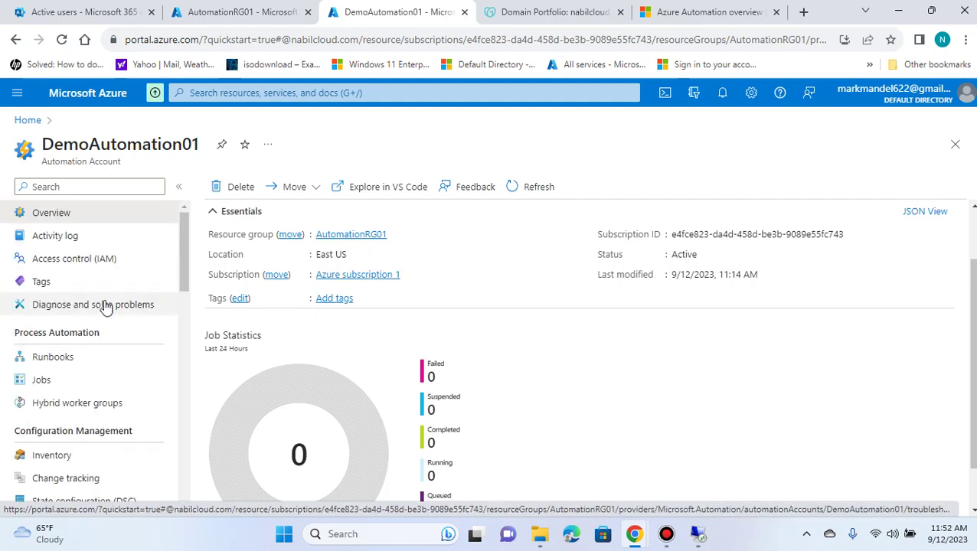
scroll(92, 317, down, 6)
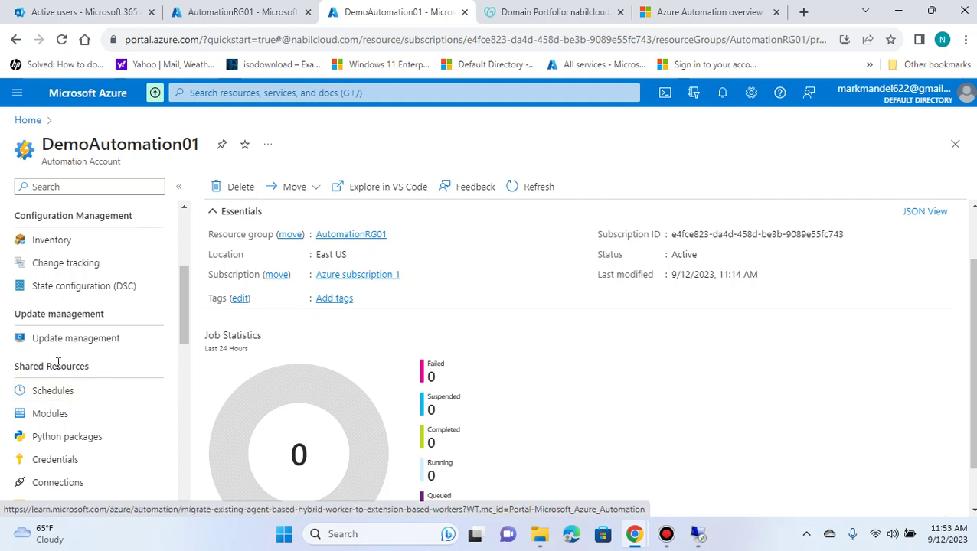
click(52, 414)
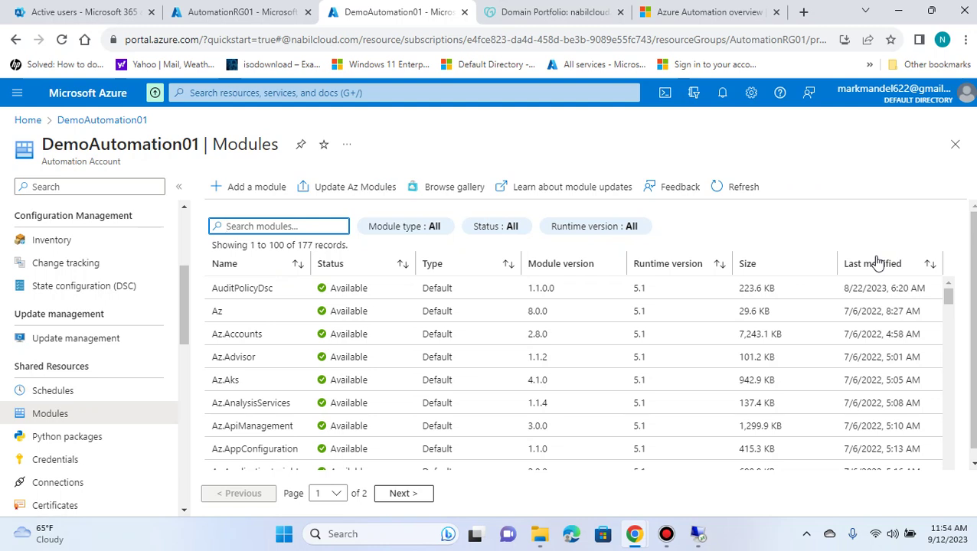
- Filter the modules list by runtime version to show only 7.1 (preview) and 7.2 (preview)
click(615, 227)
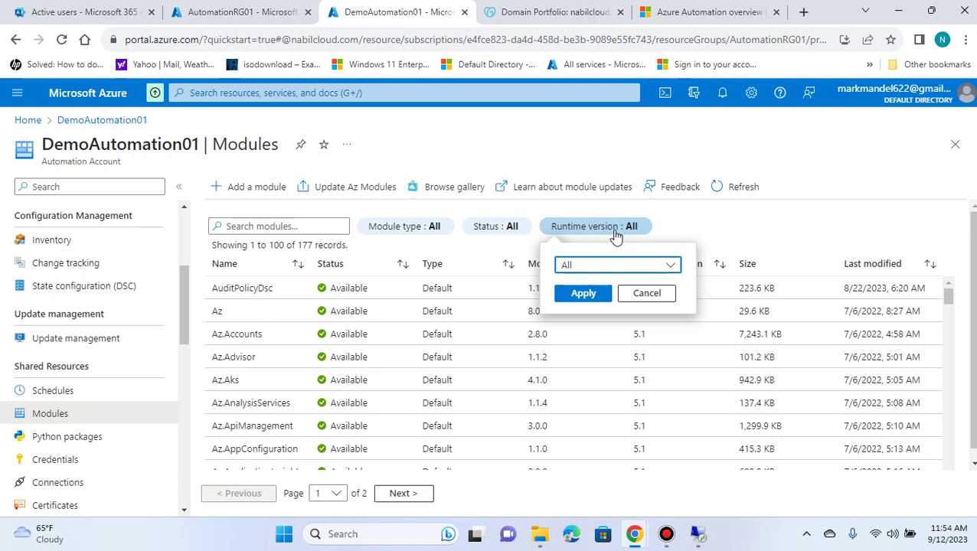
click(633, 266)
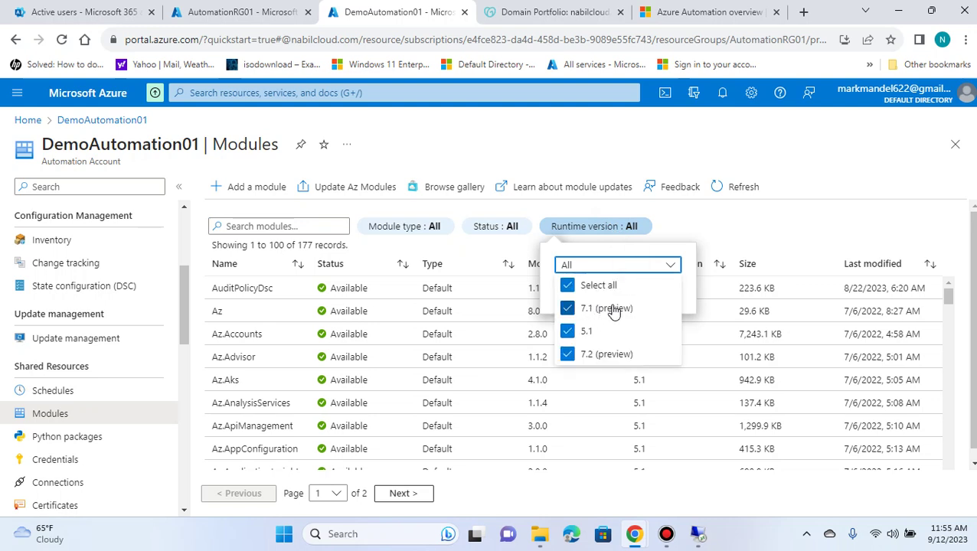
click(568, 331)
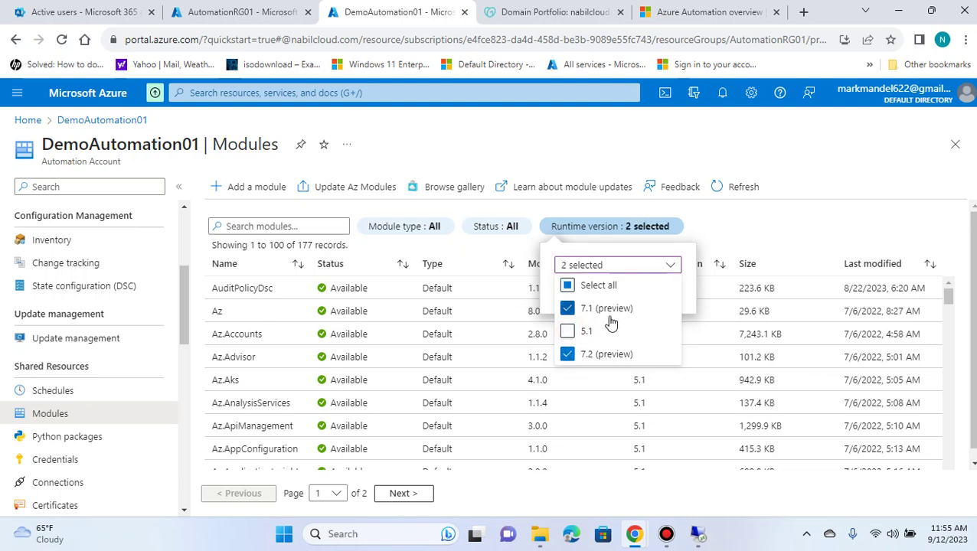
click(567, 354)
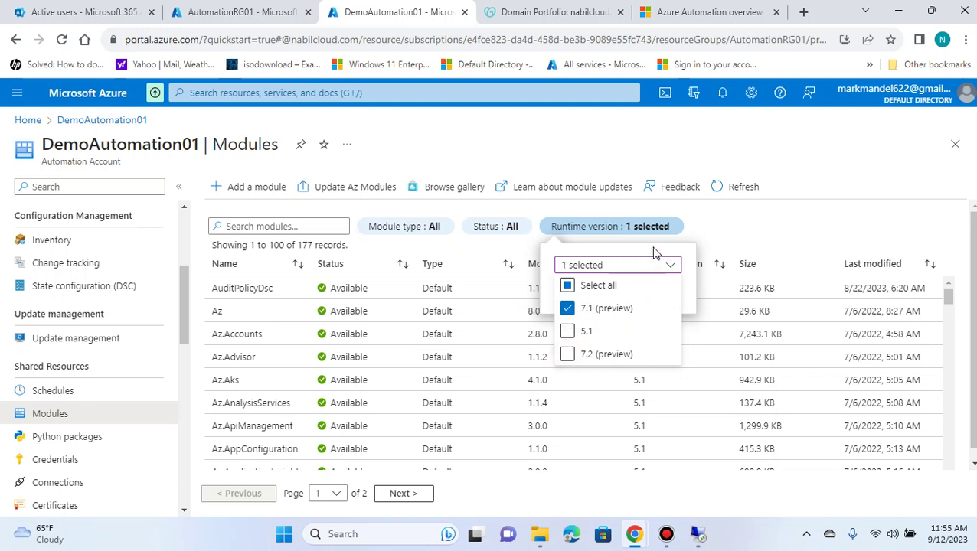
click(687, 295)
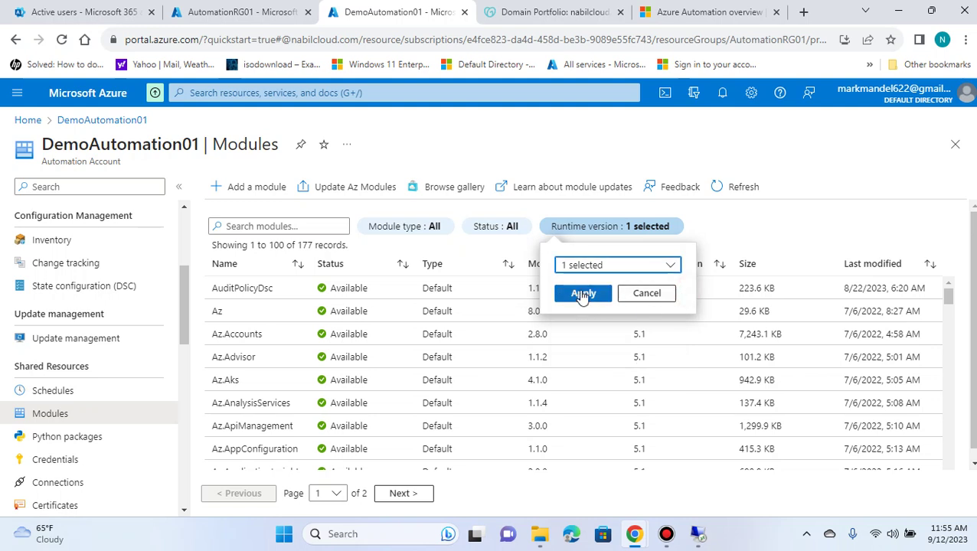
click(618, 265)
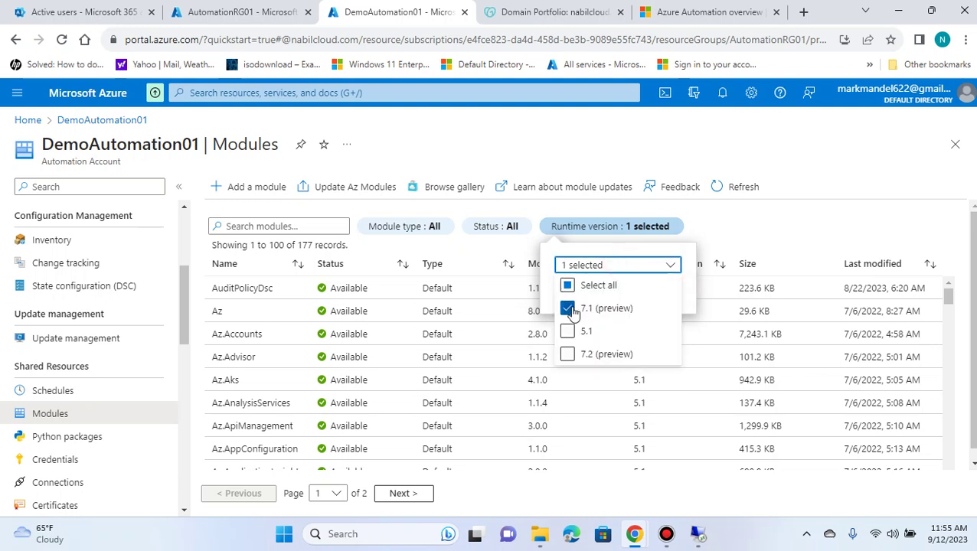
click(688, 285)
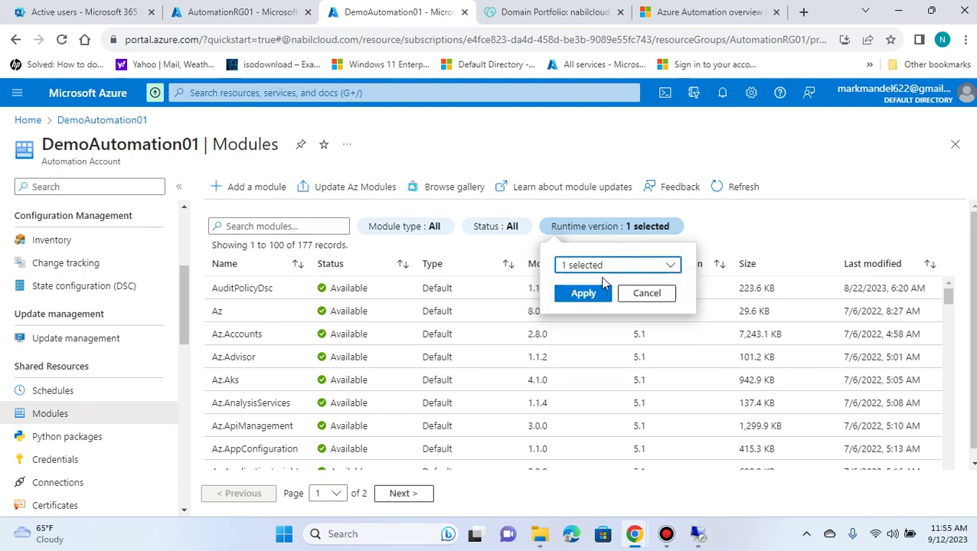
click(624, 266)
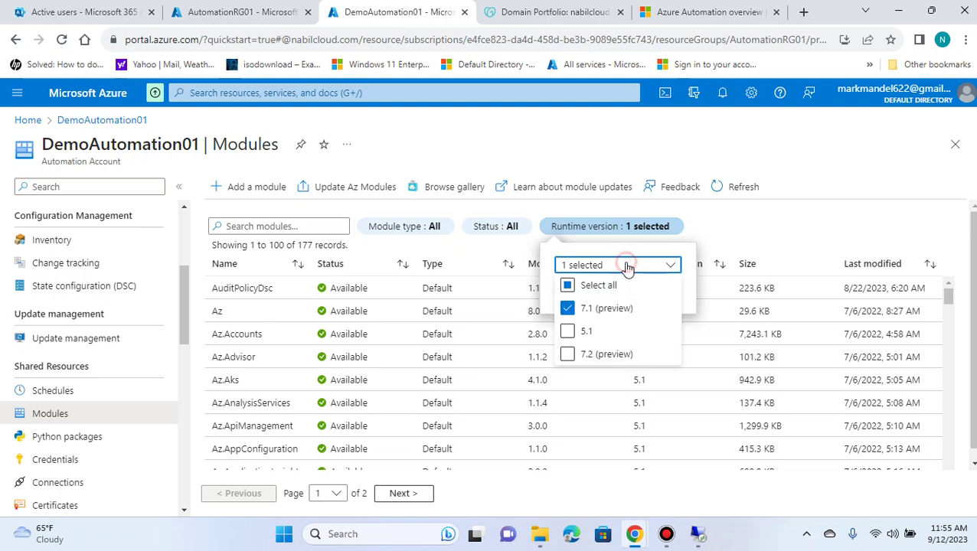
click(568, 354)
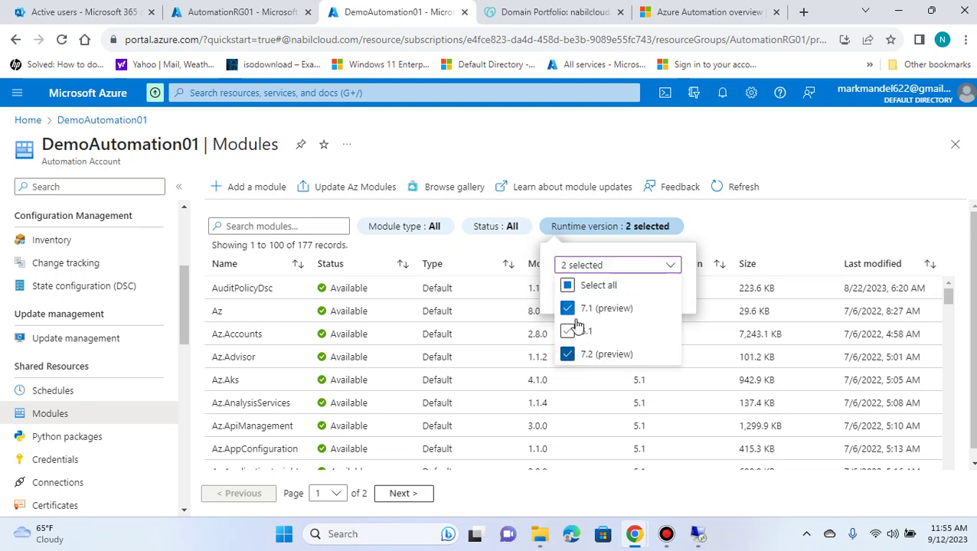
click(694, 287)
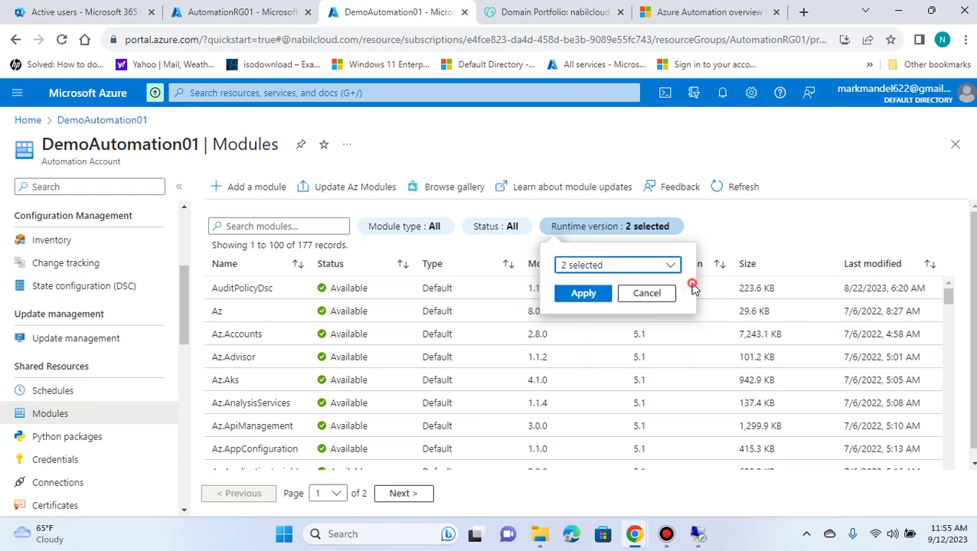
click(571, 297)
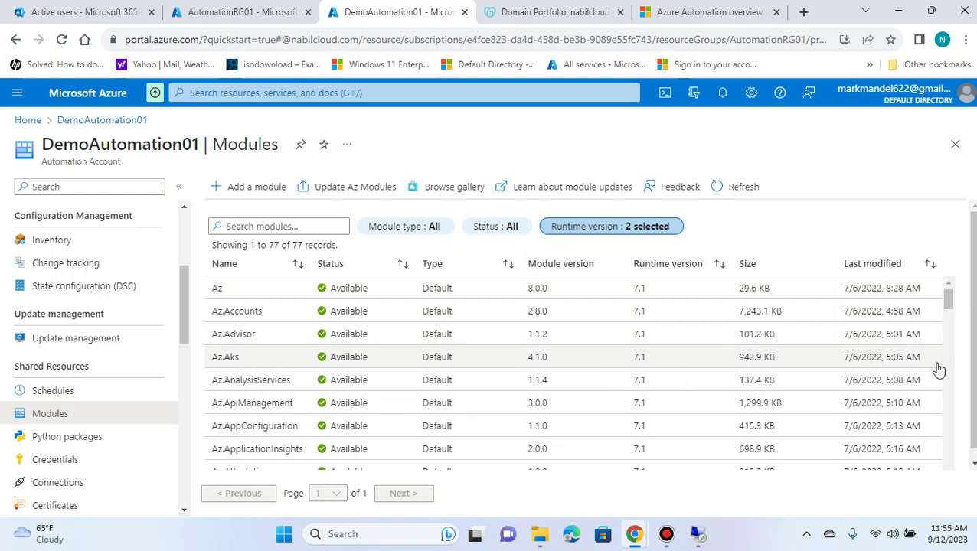
- Examine the names, statuses and runtime versions throughout the filtered modules list
scroll(506, 388, down, 5)
scroll(558, 417, up, 5)
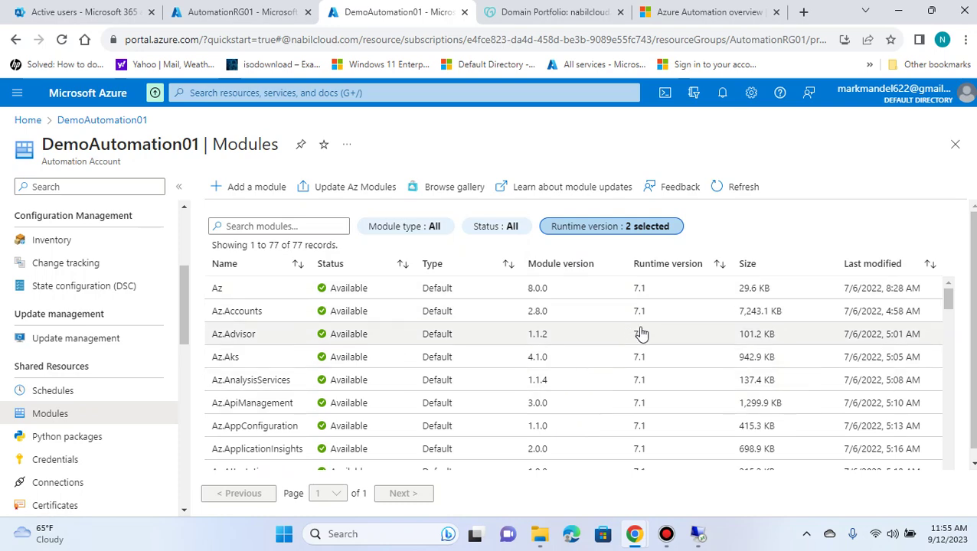
scroll(640, 344, down, 10)
scroll(641, 347, down, 10)
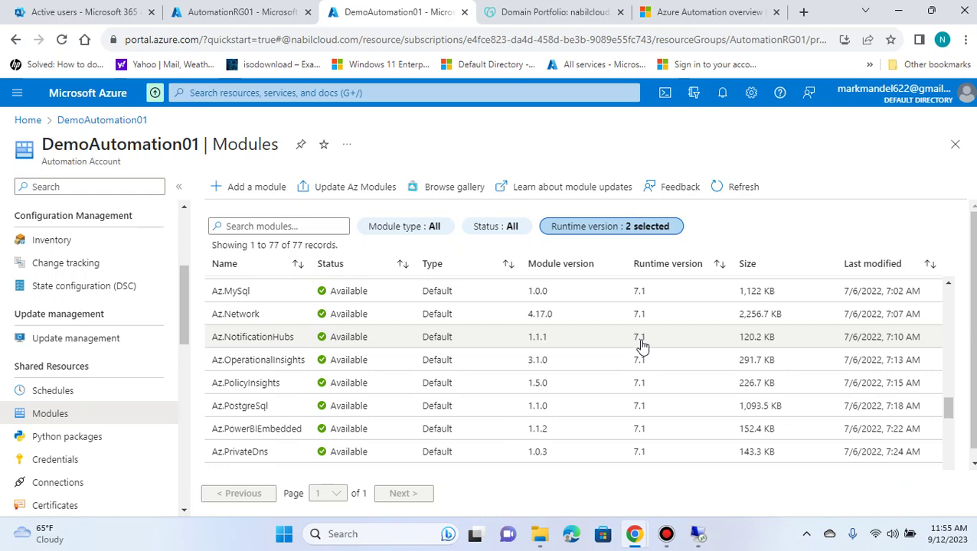
scroll(642, 346, down, 4)
scroll(647, 348, up, 10)
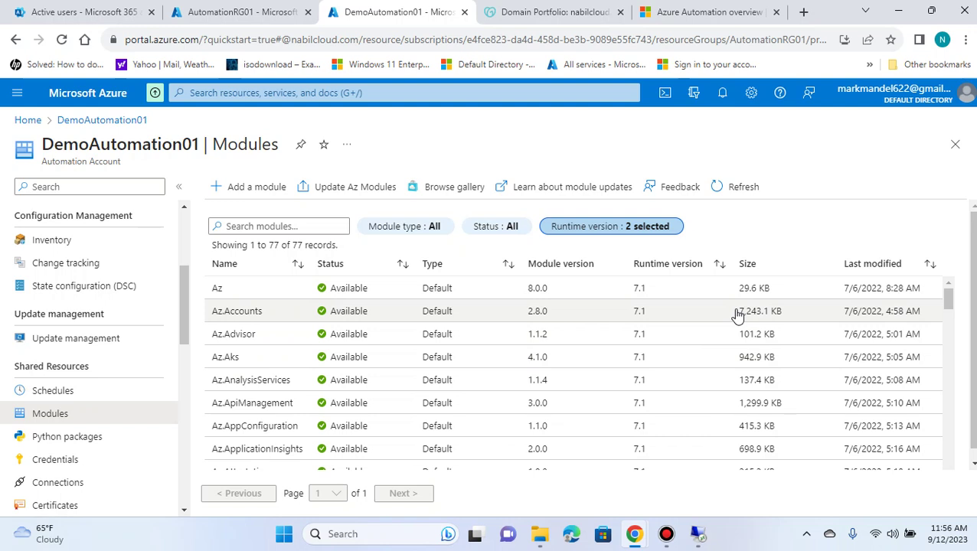
- Close the modules page, reopen DemoAutomation01 from the Automation Accounts list and show its runbooks
click(955, 144)
click(216, 213)
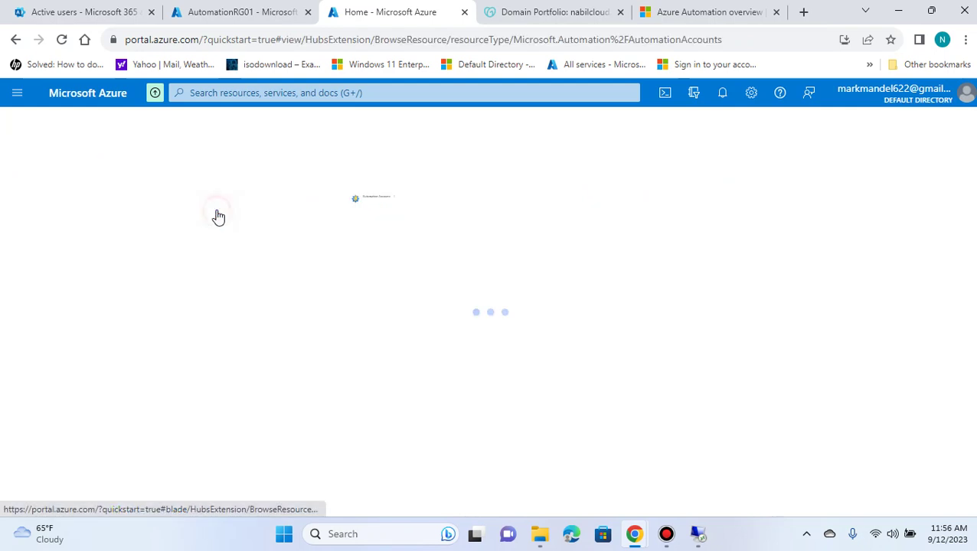
click(76, 302)
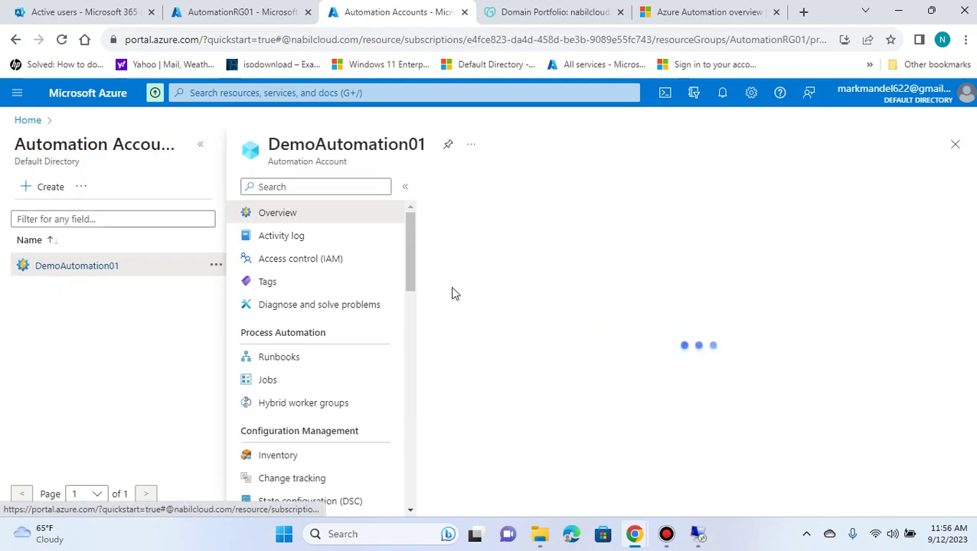
click(291, 363)
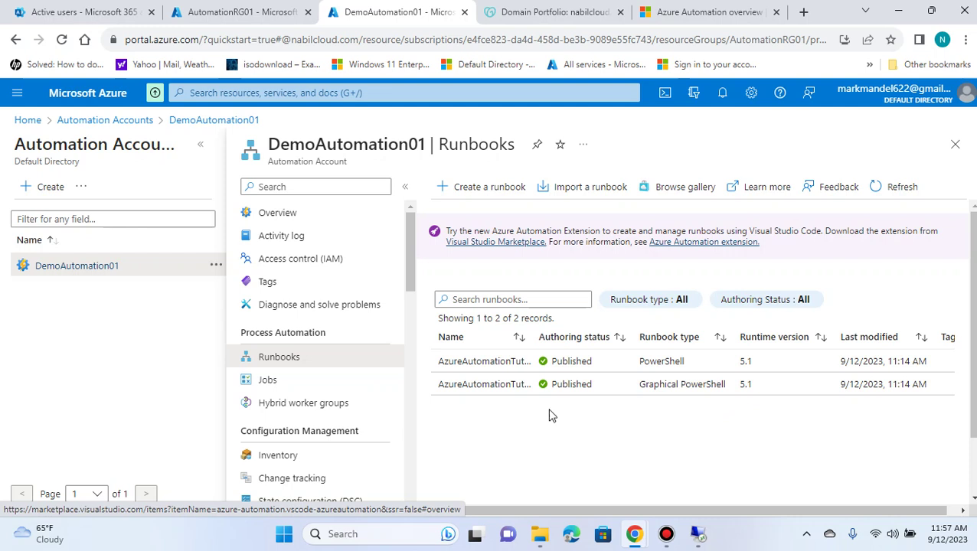
- Start a new runbook named SimpleRunbook and set its runbook type to PowerShell
click(466, 189)
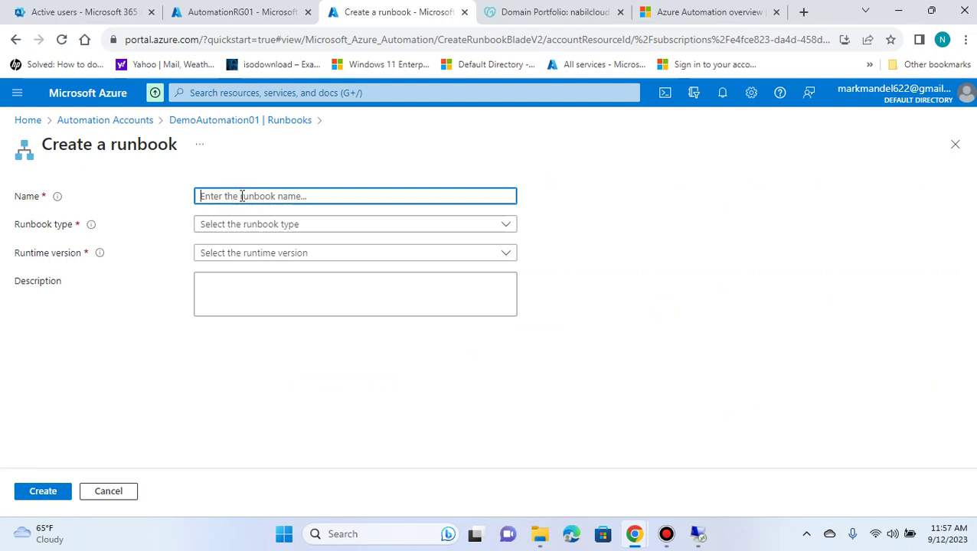
text(Sim)
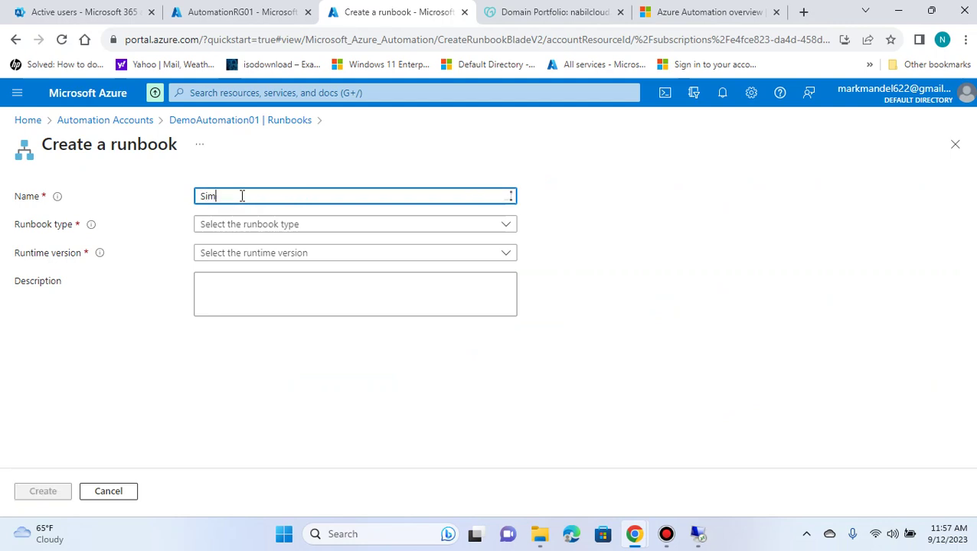
text(ple)
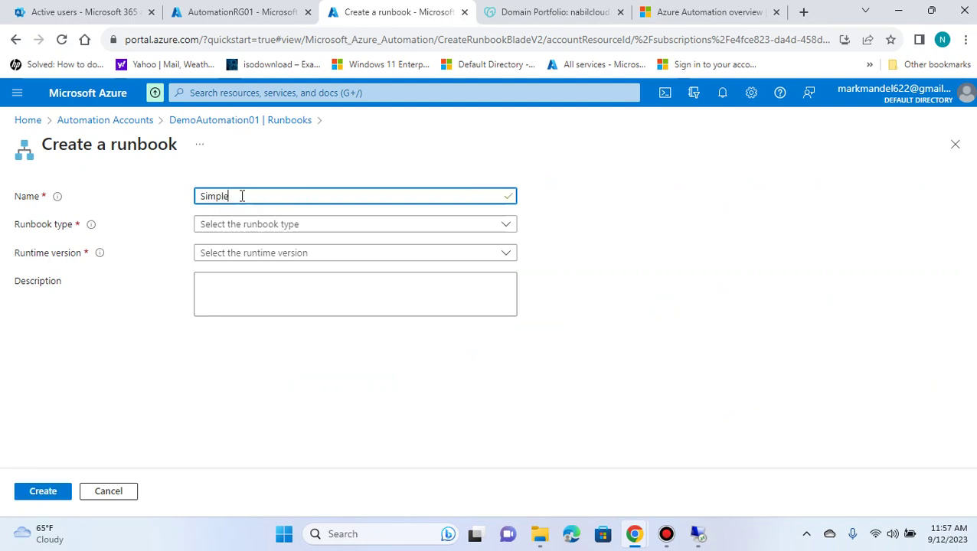
text(Run)
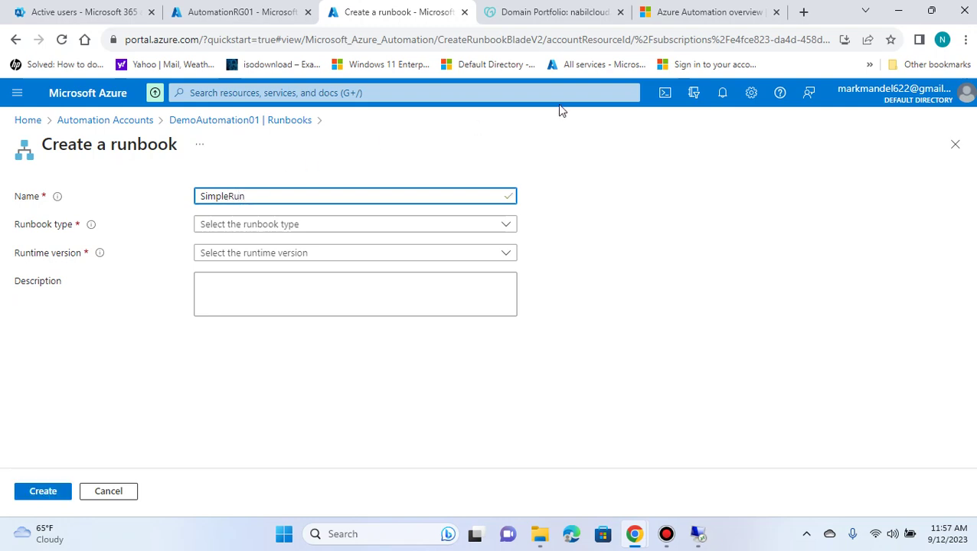
text(book)
click(406, 227)
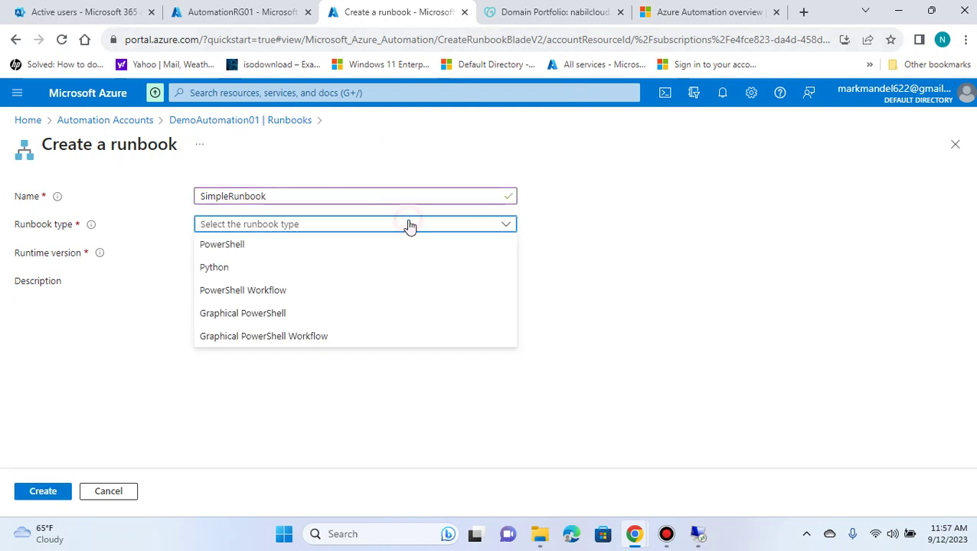
click(338, 247)
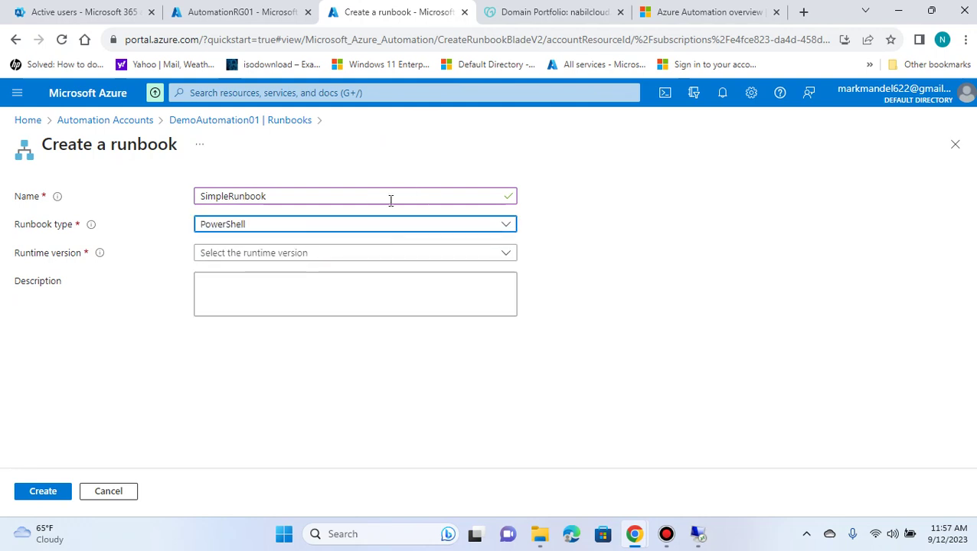
click(503, 226)
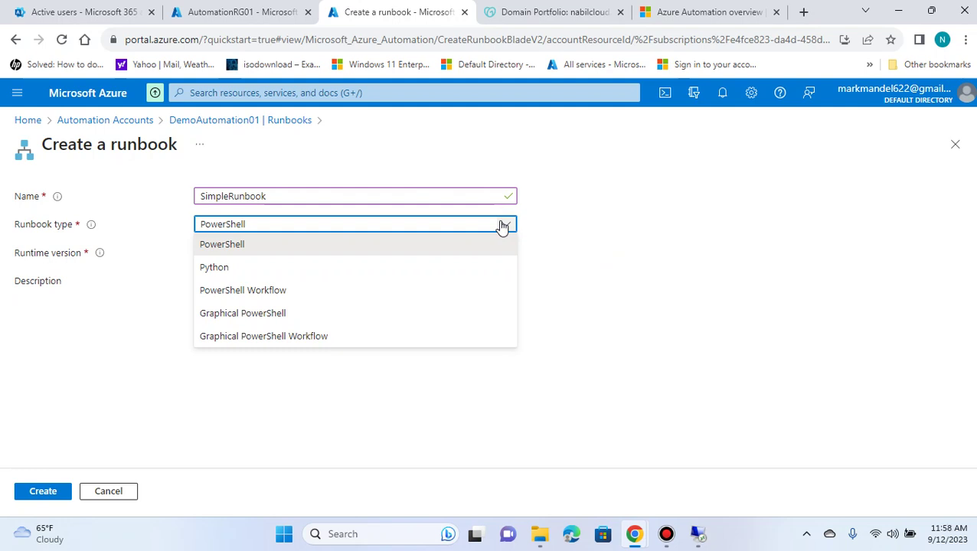
click(410, 244)
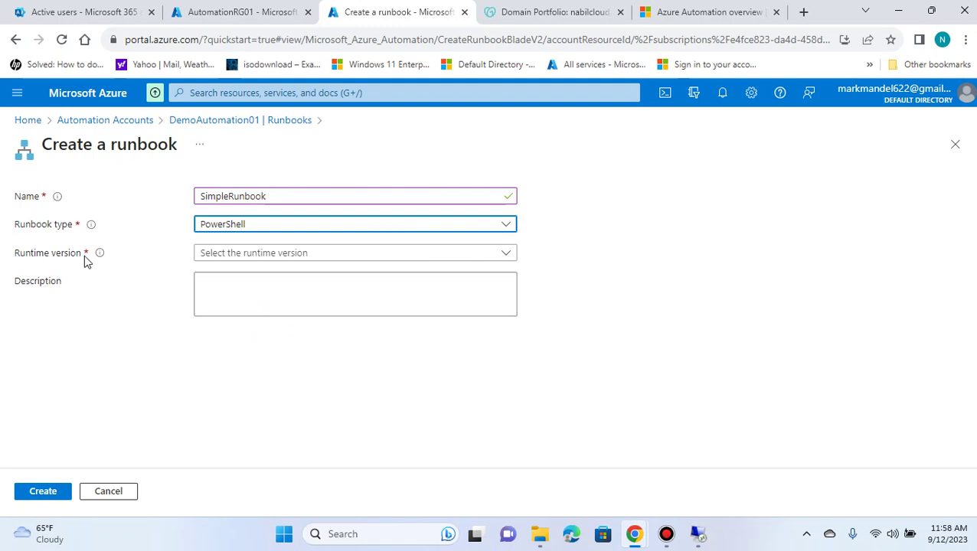
- Set the runbook's runtime version to 7.1 (preview) and create it
click(509, 256)
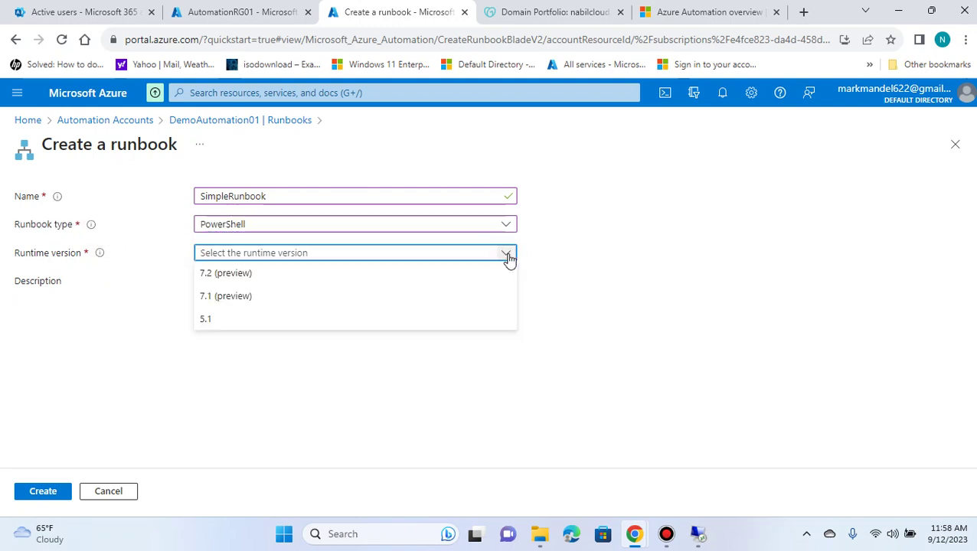
click(436, 297)
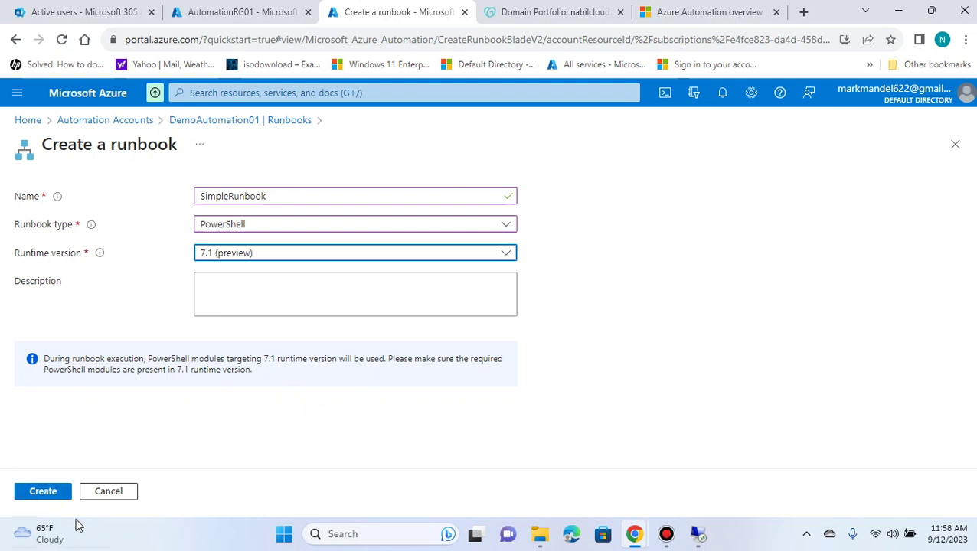
click(43, 492)
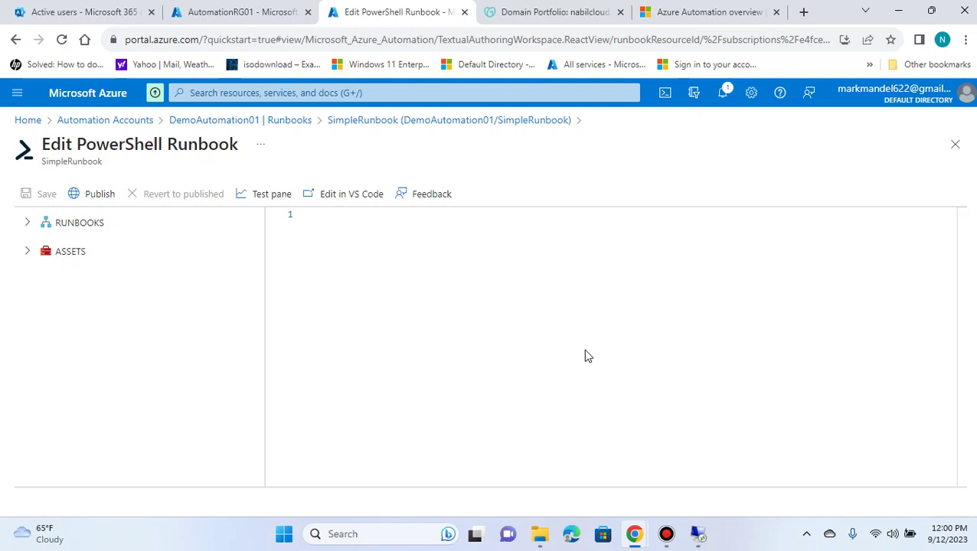
- Write $PSVersionTable on the first line of the SimpleRunbook script and save the runbook
click(332, 215)
text($)
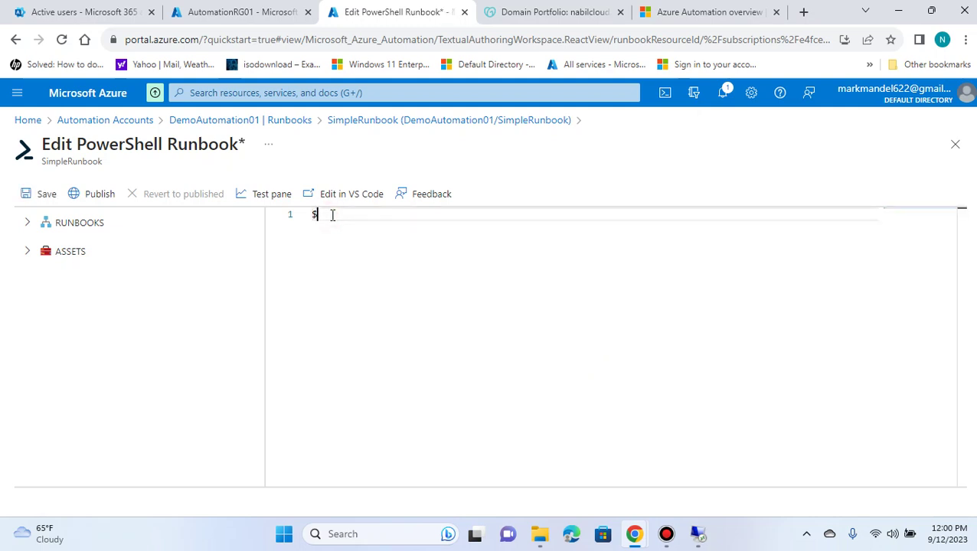
text(PSV)
text(ersionTable)
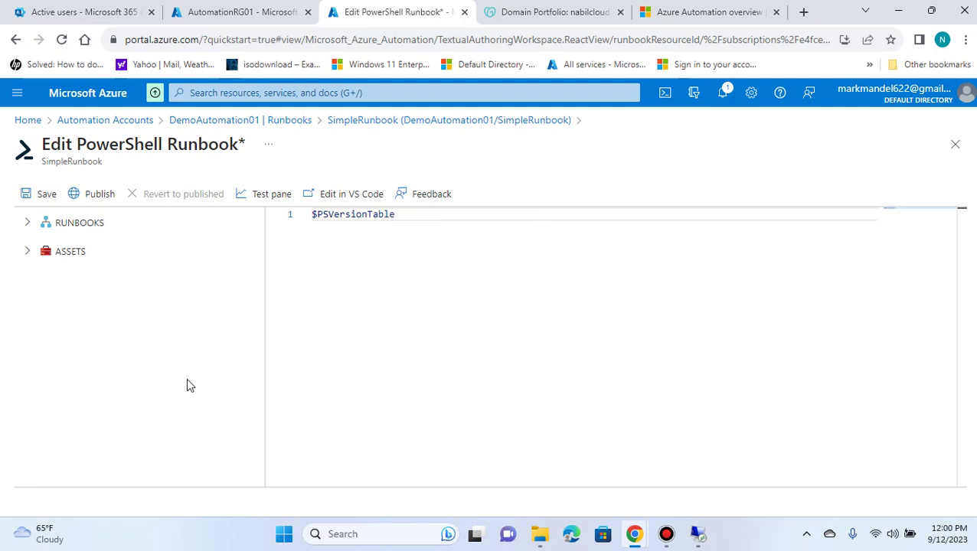
click(40, 201)
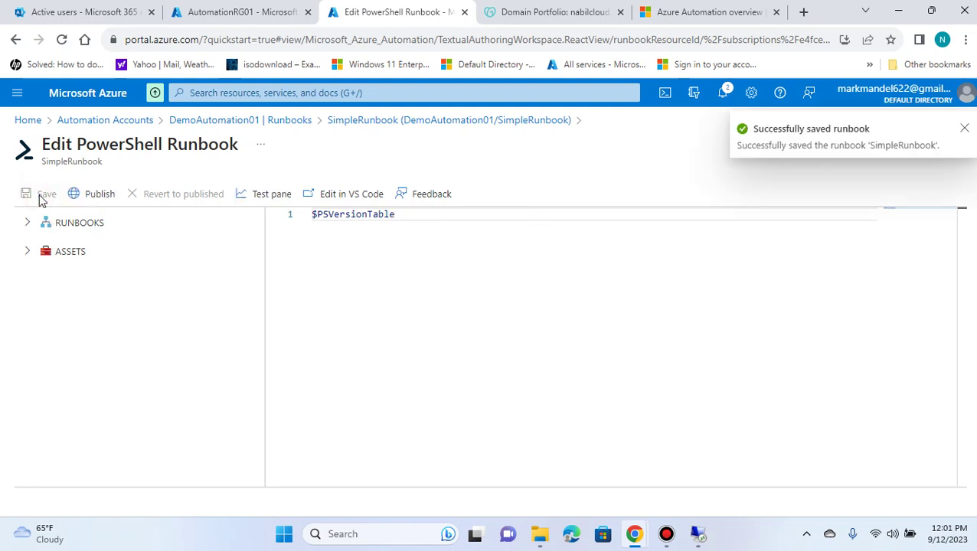
- Run a test of the saved SimpleRunbook and return to the script editor once it finishes
click(268, 198)
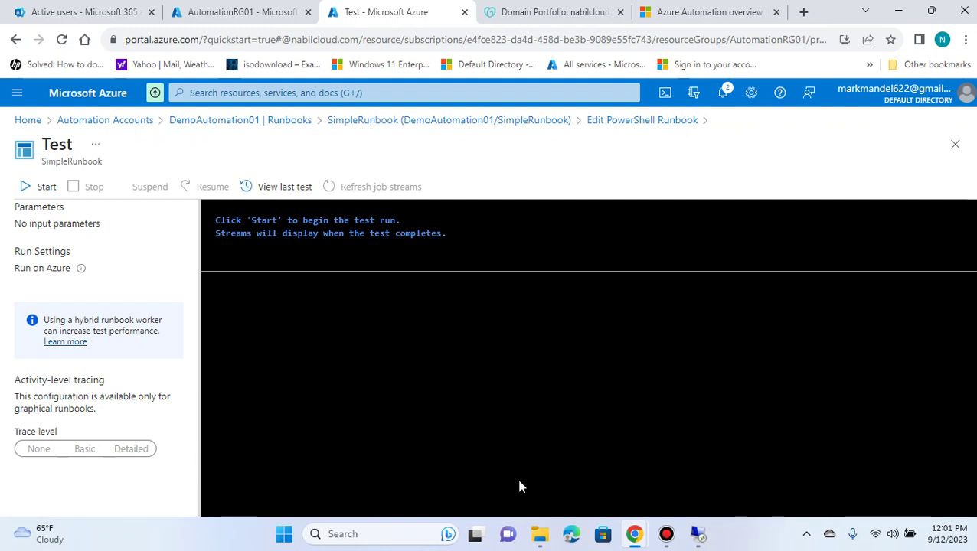
click(35, 191)
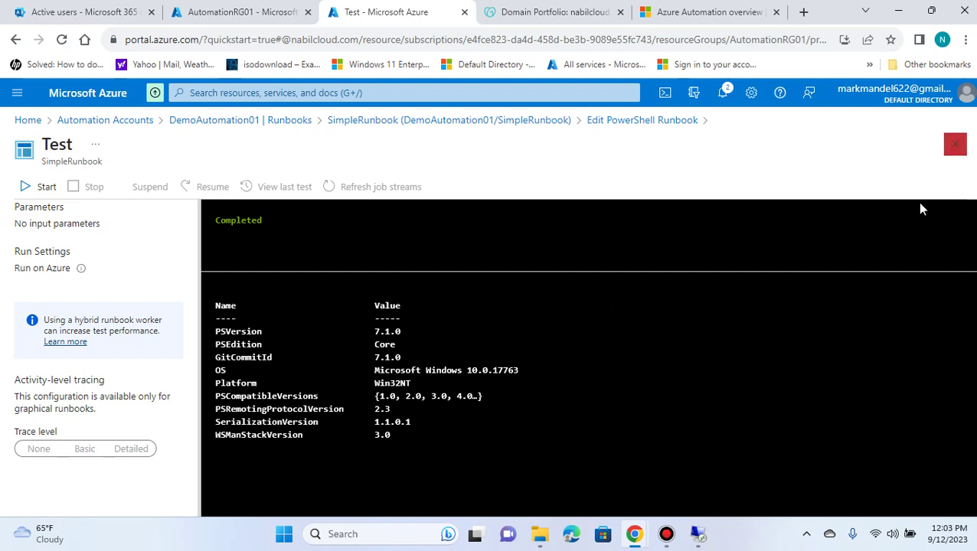
click(956, 147)
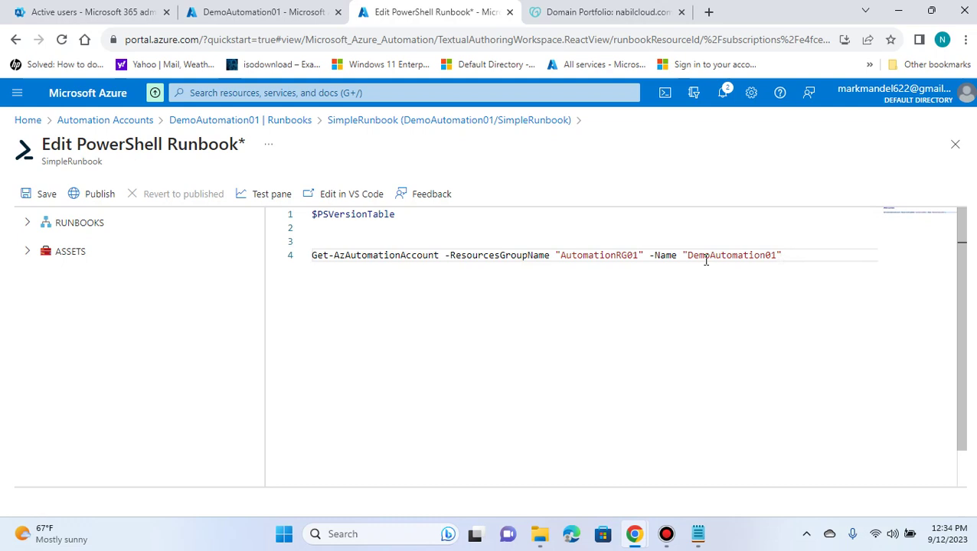
- Save the runbook with the Get-AzAutomationAccount command for AutomationRG01 and DemoAutomation01, and run a test of it
click(40, 196)
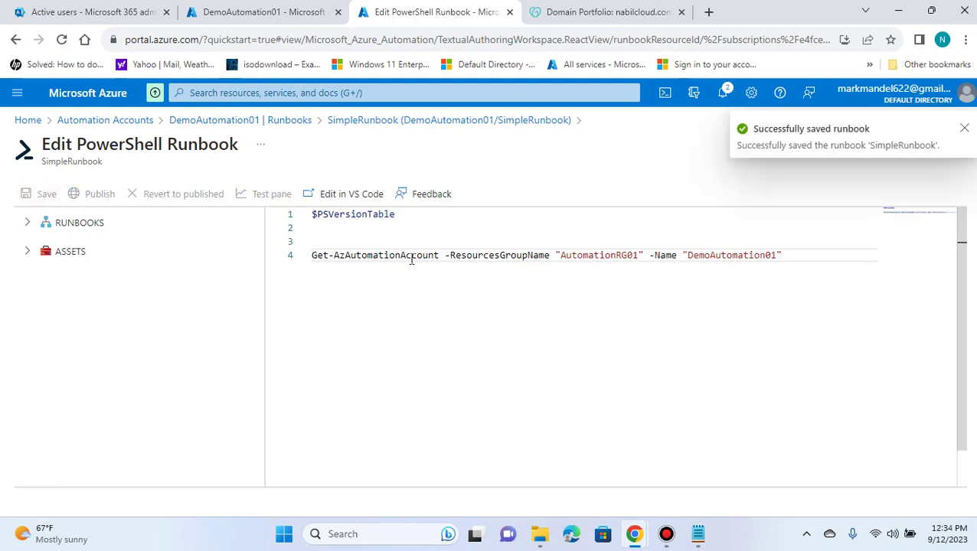
click(280, 196)
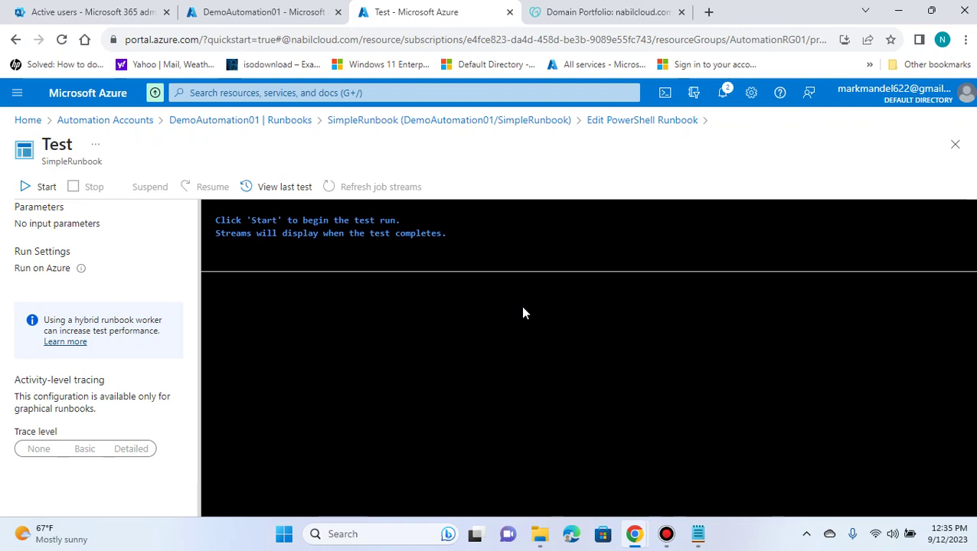
click(390, 314)
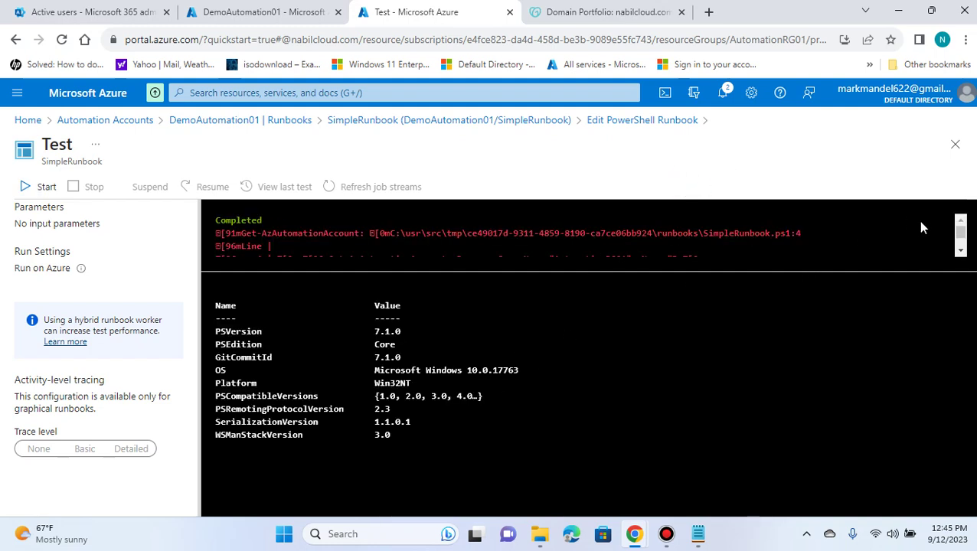
- Examine the messages from the Get-AzAutomationAccount test run and return to the script editor
scroll(964, 224, down, 3)
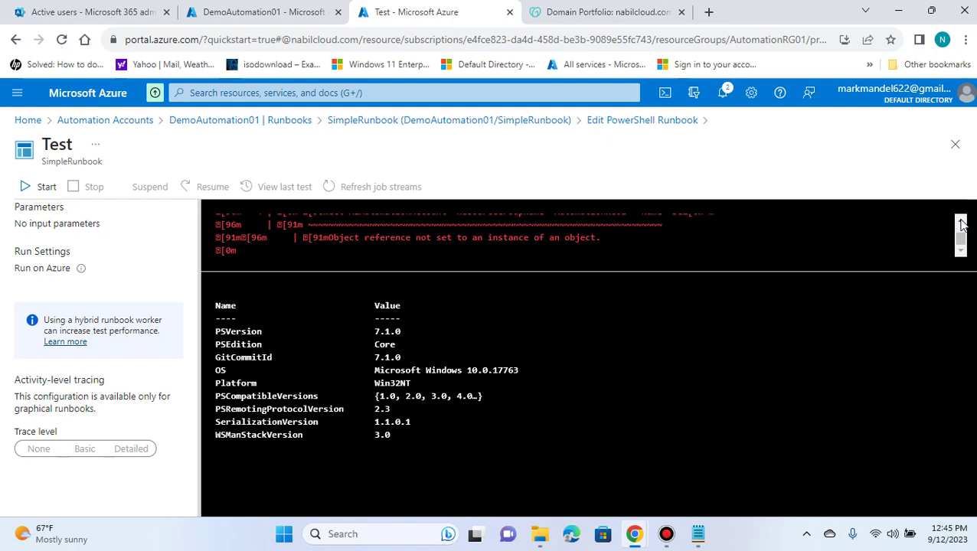
scroll(963, 222, up, 3)
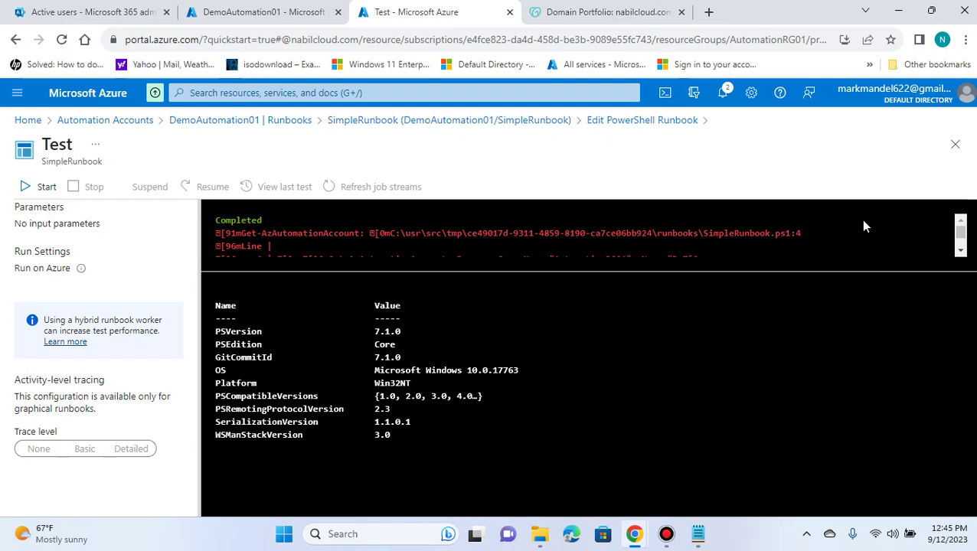
scroll(864, 224, down, 3)
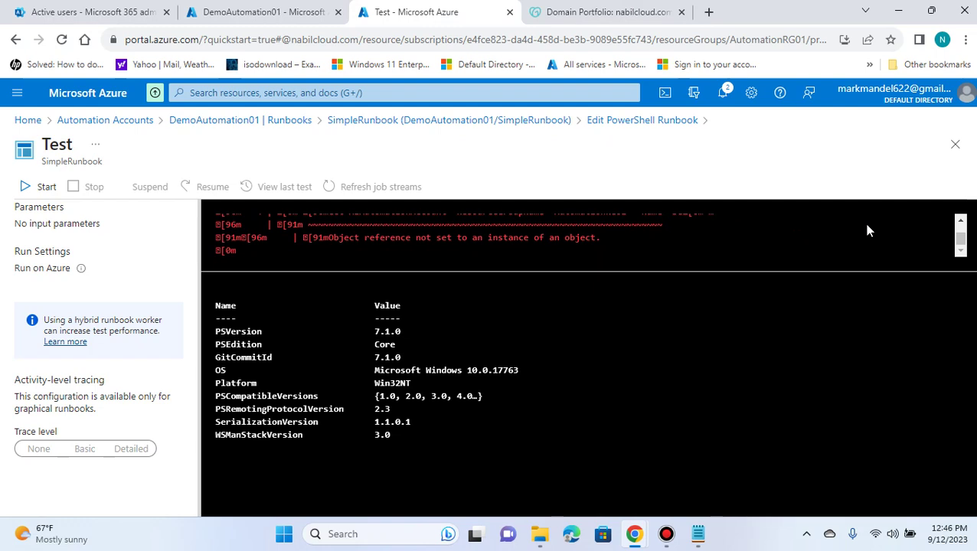
click(956, 145)
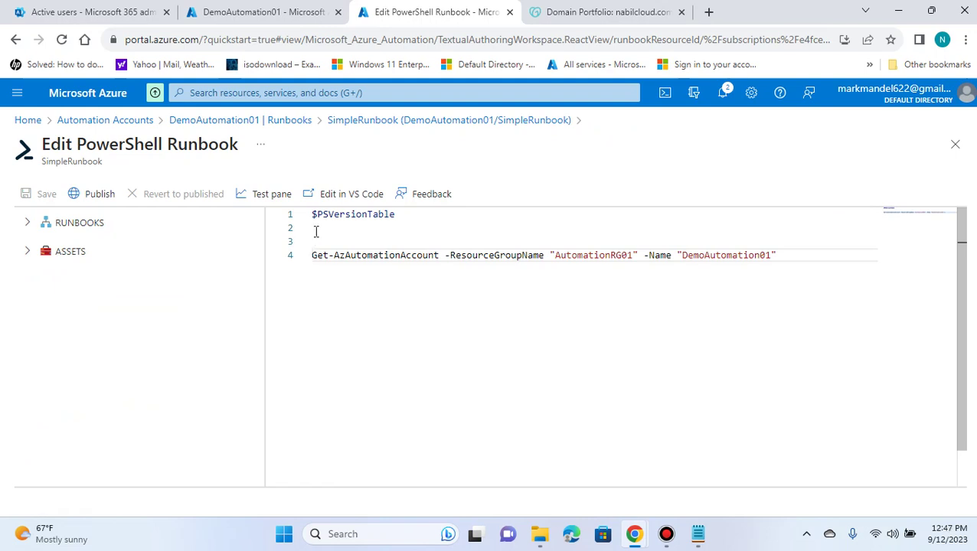
- Insert the Notepad code that disables AzContext autosave, connects with the system-assigned managed identity and sets the context, below $PSVersionTable
click(315, 232)
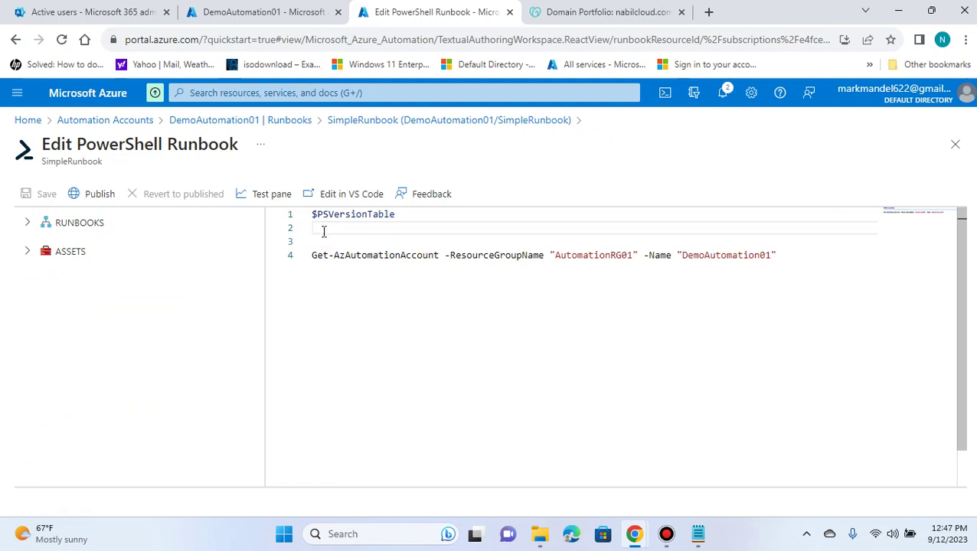
click(697, 534)
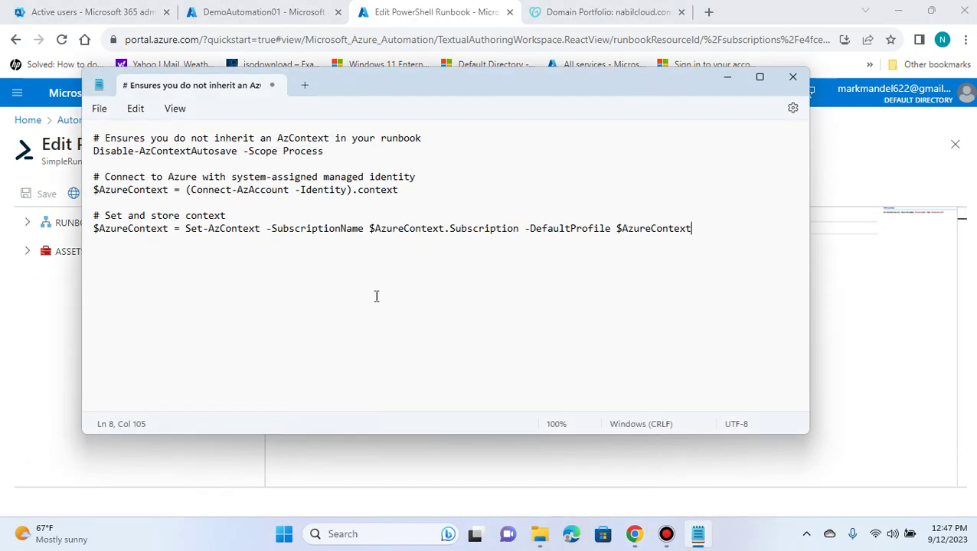
click(728, 77)
text(# Ensures you do not inherit an AzContext in your runbook Disable-AzContextAutosave -Scope Process   # Connect to Azure with system-assigned managed identity $AzureContext = (Connect-AzAccount -Identity).context  # Set and store context $AzureContext = Set-AzContext -SubscriptionName $AzureContext.Subscription -DefaultProfile $AzureContext)
- Examine the inserted Connect-AzAccount and Set-AzContext lines, reading the long SubscriptionName and DefaultProfile line to its end
click(514, 286)
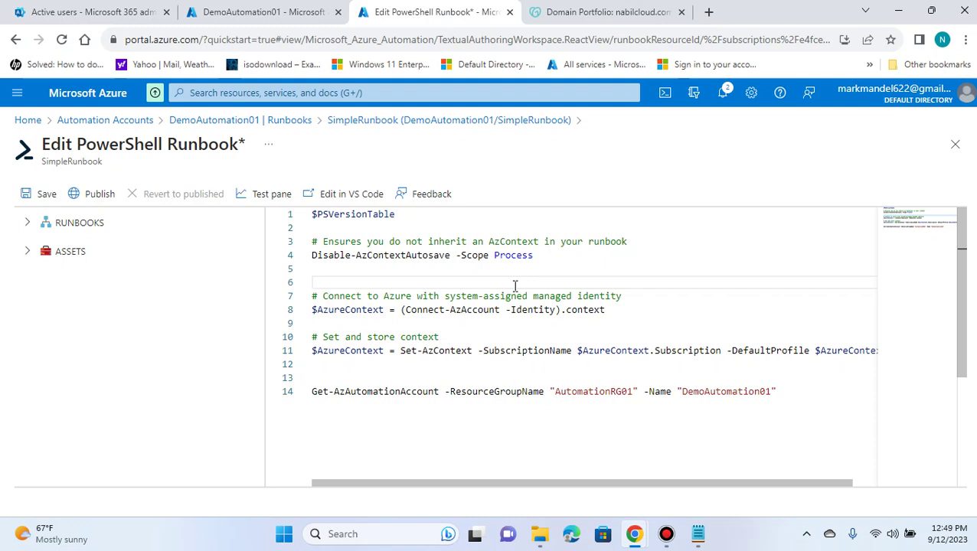
click(622, 309)
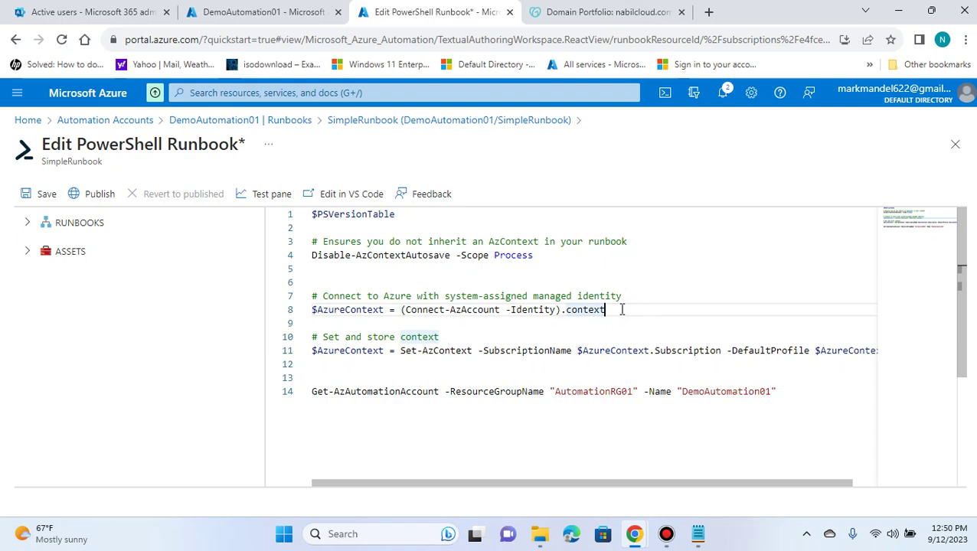
click(564, 337)
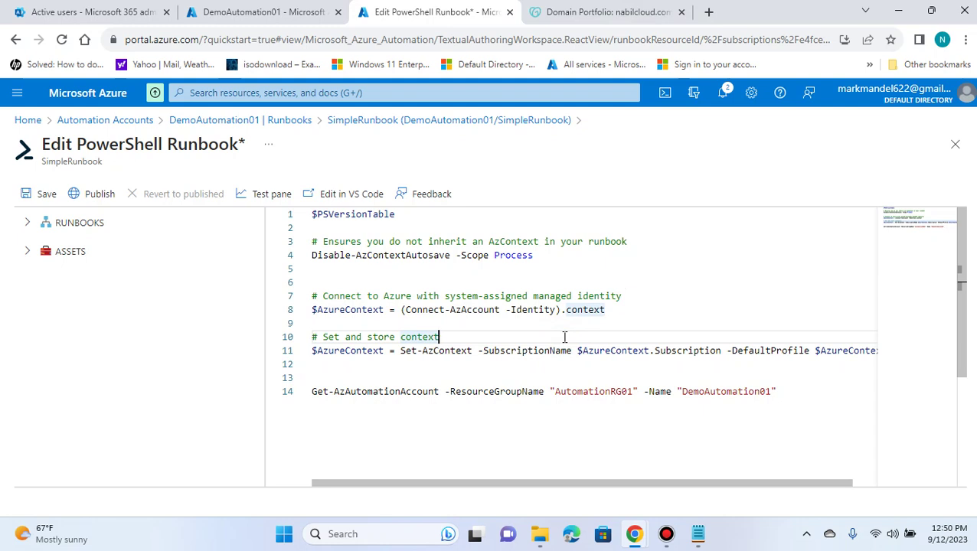
key(Up)
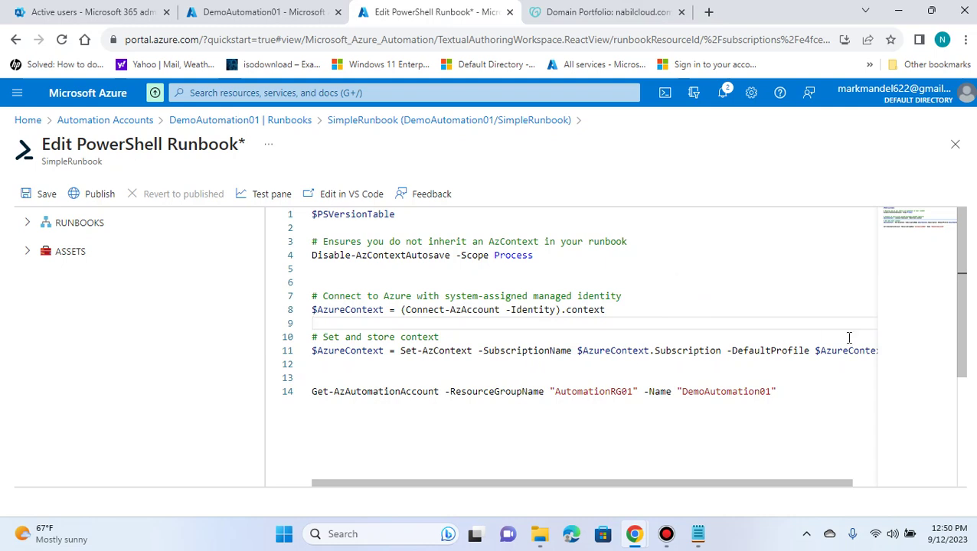
drag(767, 486, 580, 448)
drag(784, 487, 857, 483)
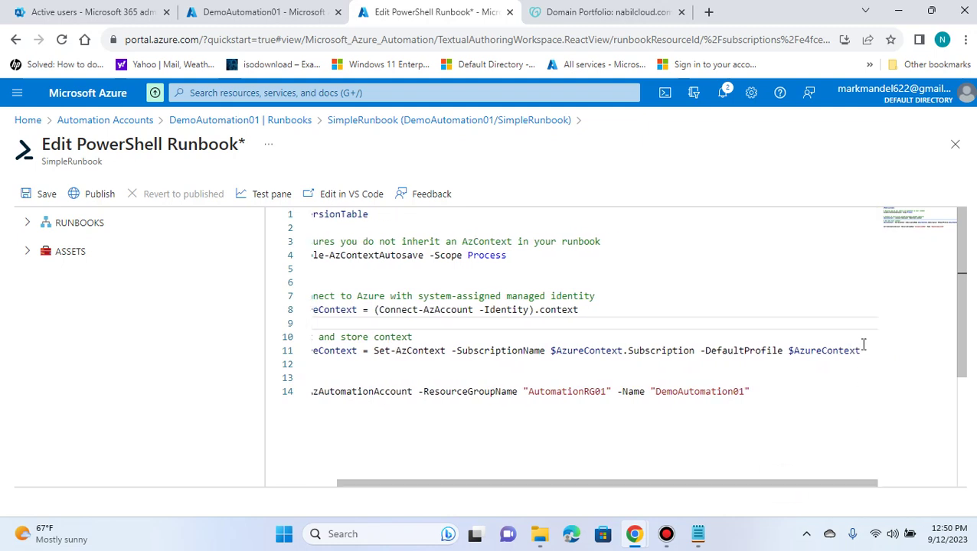
drag(794, 490, 661, 494)
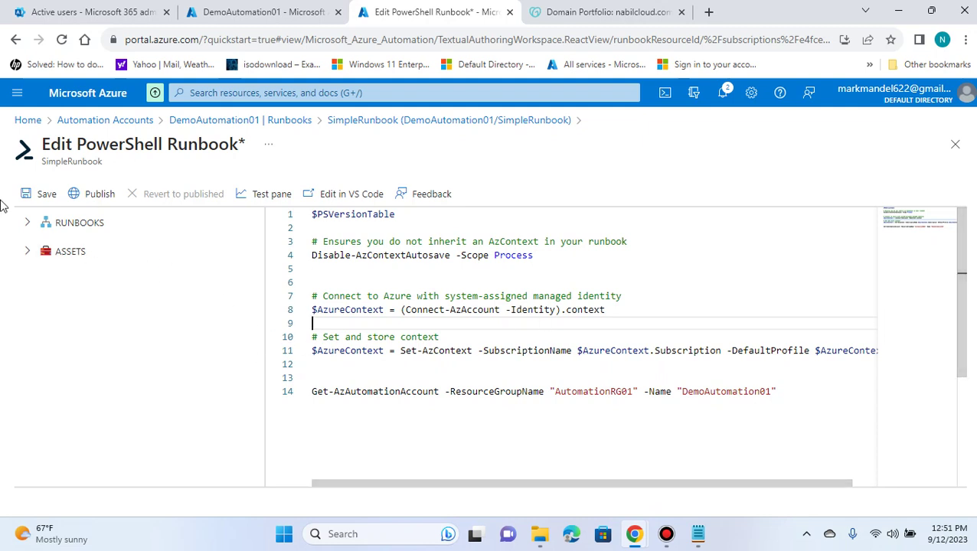
- Save the runbook with its managed identity connection code and run a new test
click(40, 195)
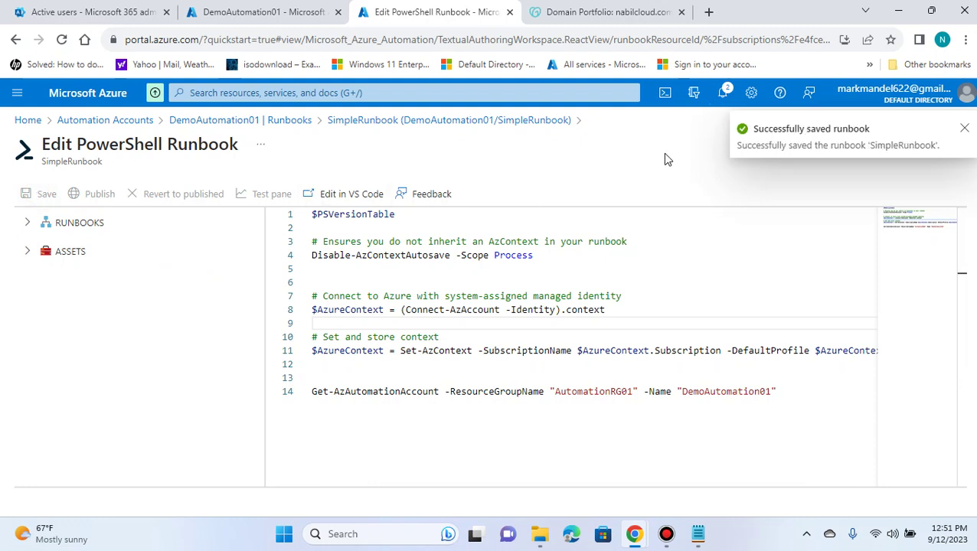
click(268, 196)
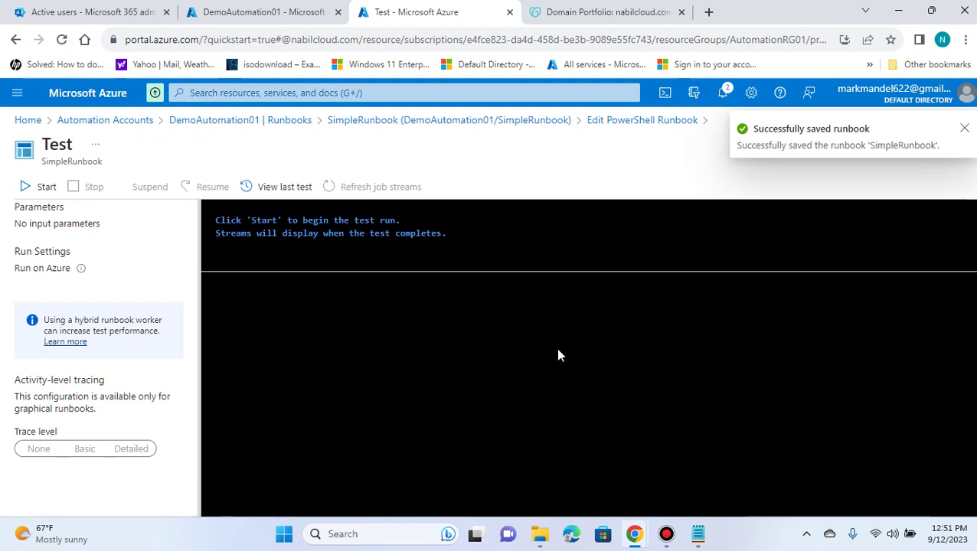
click(23, 186)
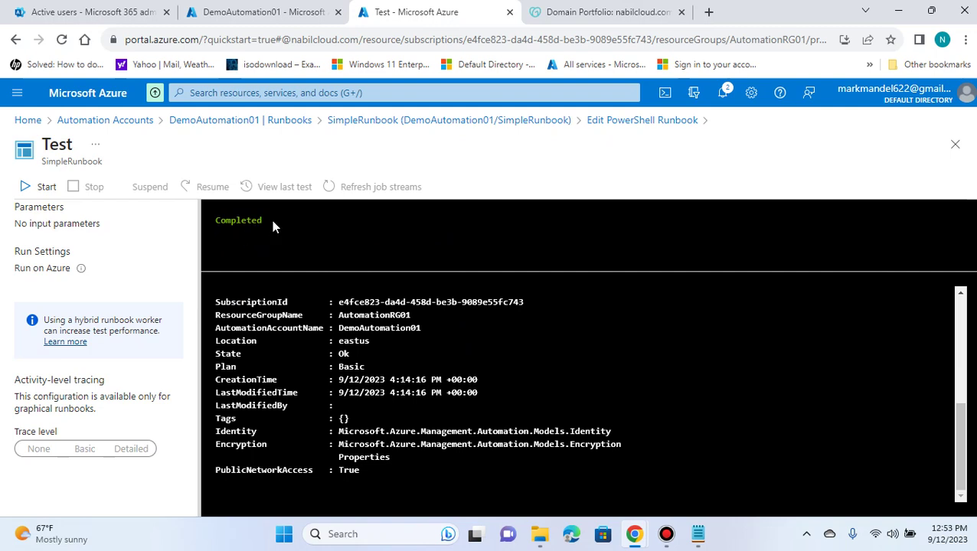
- Review the test's status and its full output, from the PowerShell version table to the Automation Account details
drag(245, 220, 208, 220)
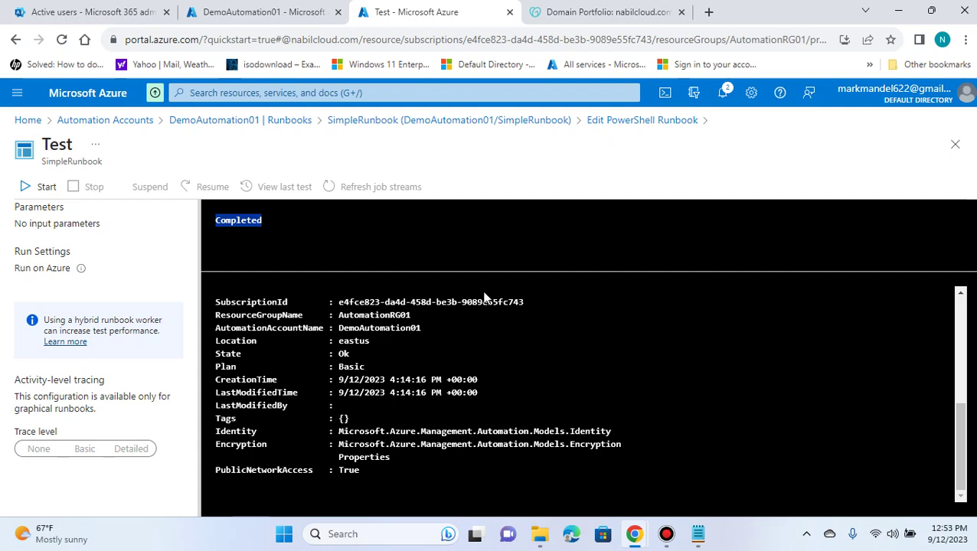
mouse_move(962, 466)
mouse_down()
mouse_move(942, 291)
mouse_move(957, 471)
mouse_up()
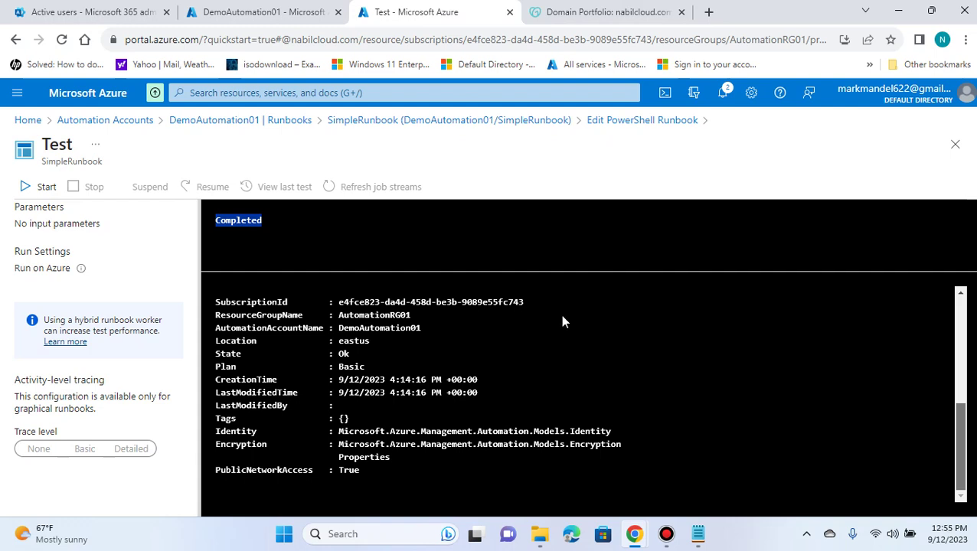
scroll(567, 325, up, 5)
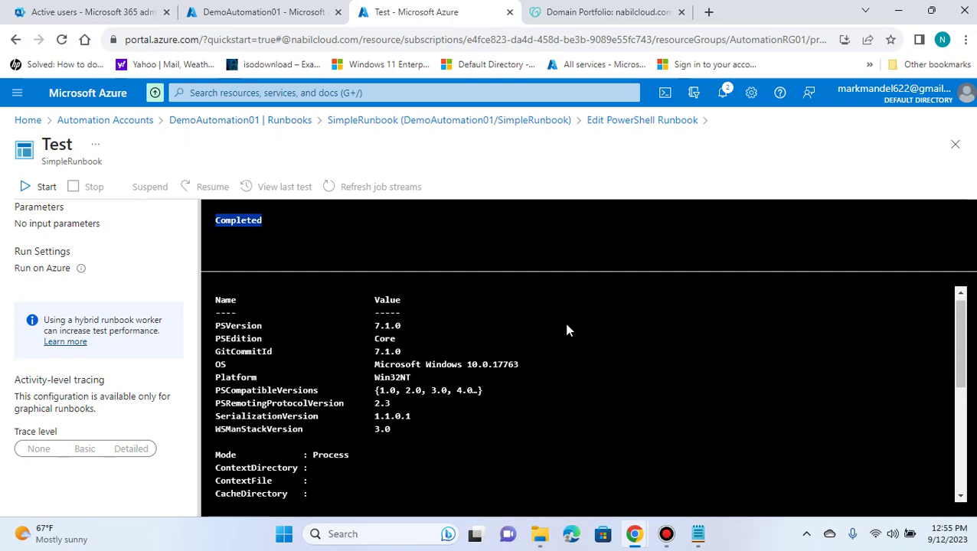
scroll(567, 330, down, 5)
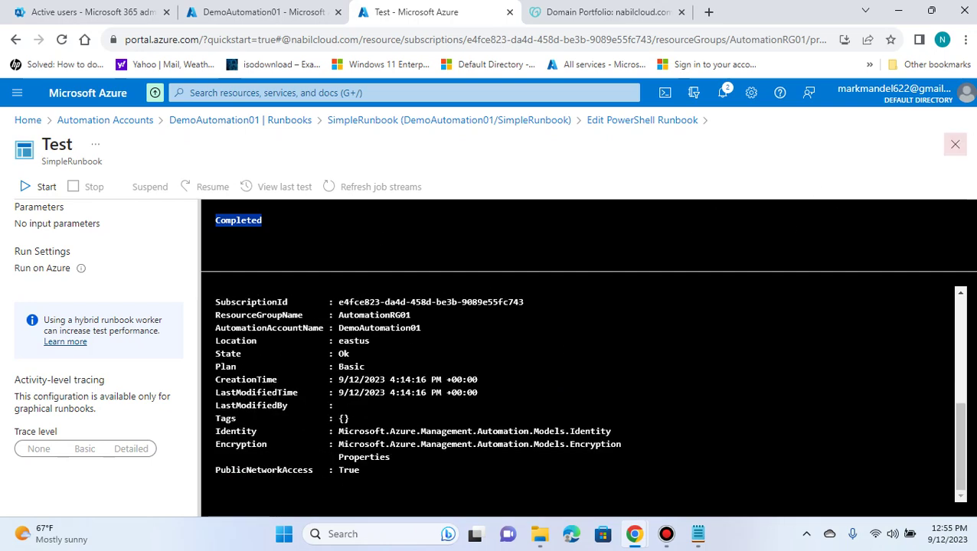
- Close the SimpleRunbook test and publish this version of the runbook, confirming the override
click(955, 148)
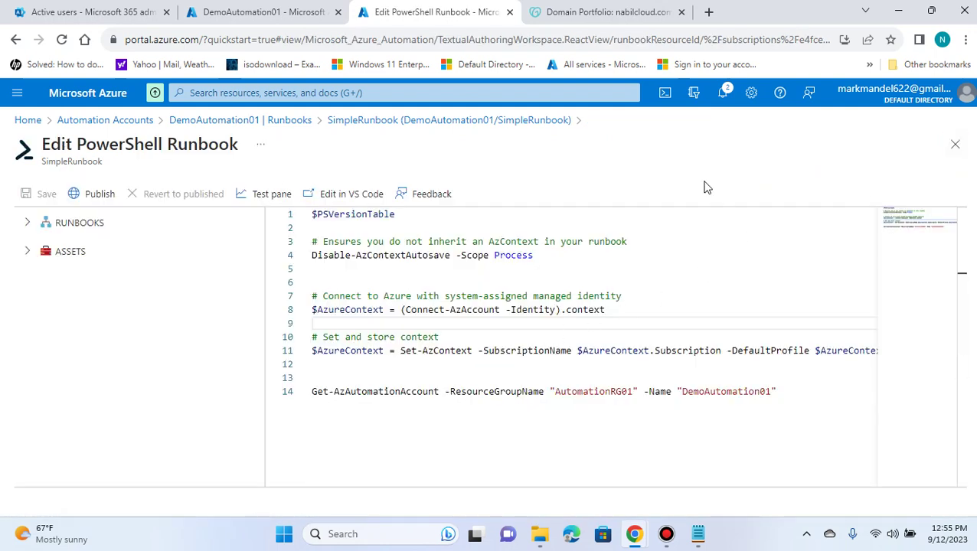
click(95, 195)
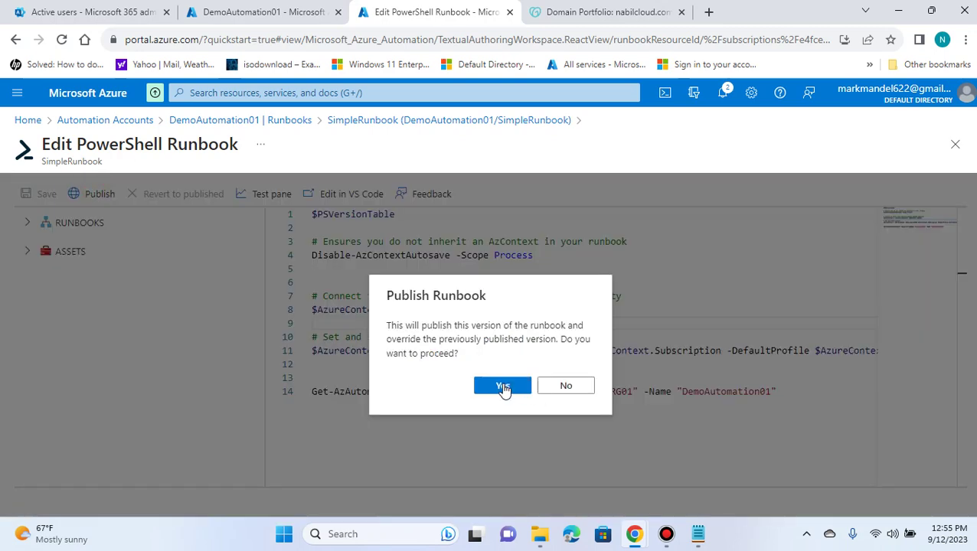
click(502, 387)
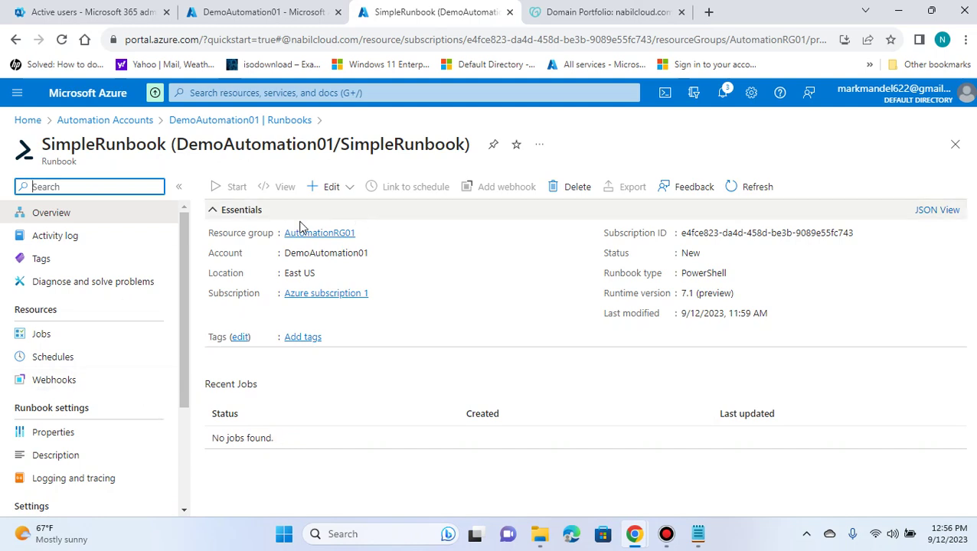
- Return to the DemoAutomation01 account overview and examine its essentials and job statistics
click(232, 120)
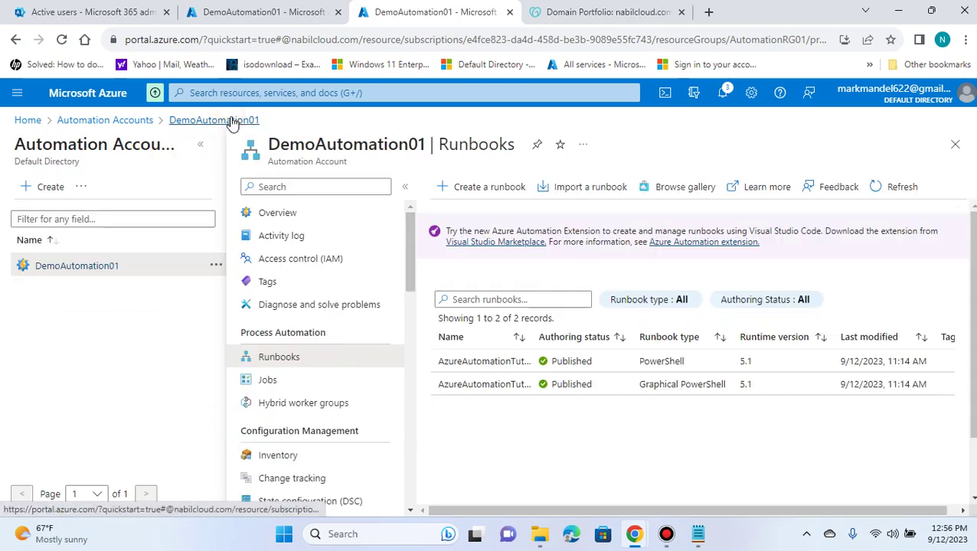
click(280, 216)
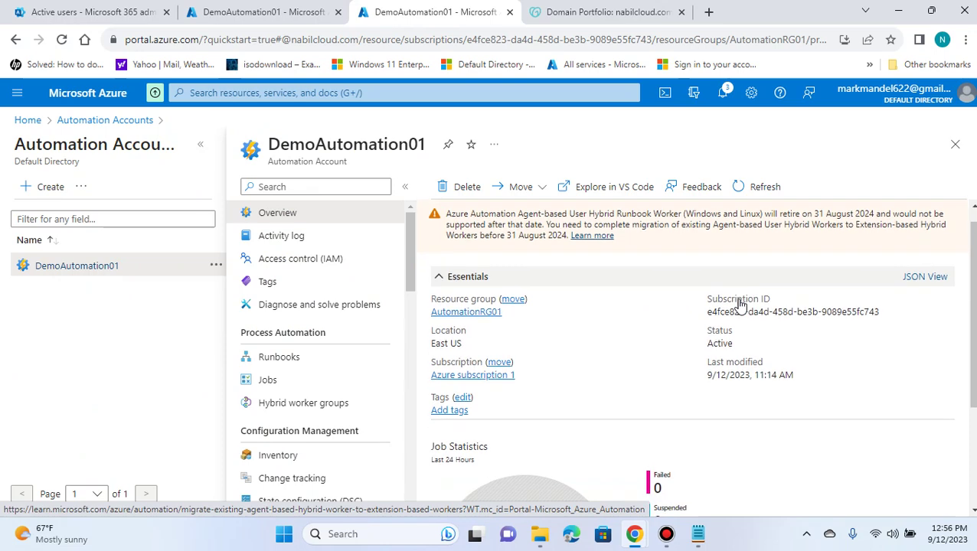
scroll(738, 303, down, 2)
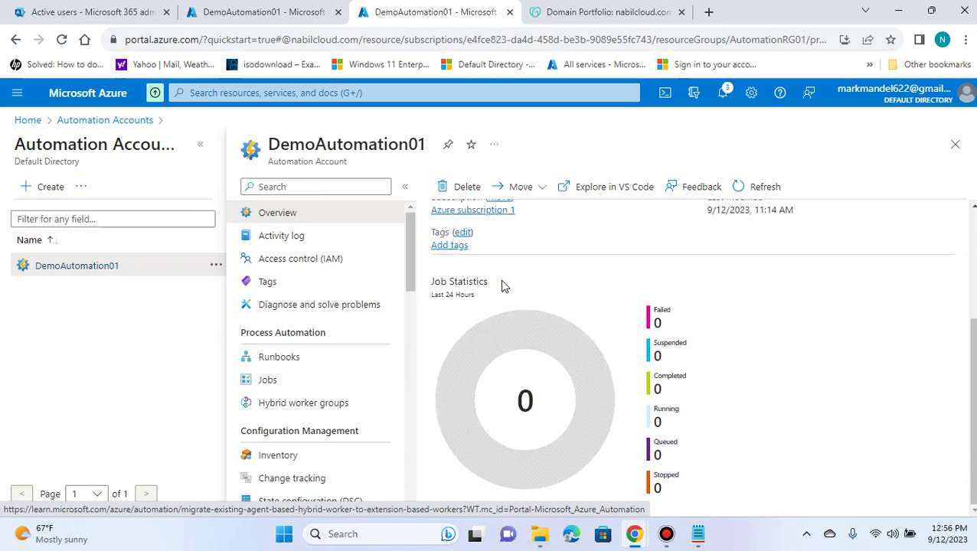
scroll(669, 442, up, 2)
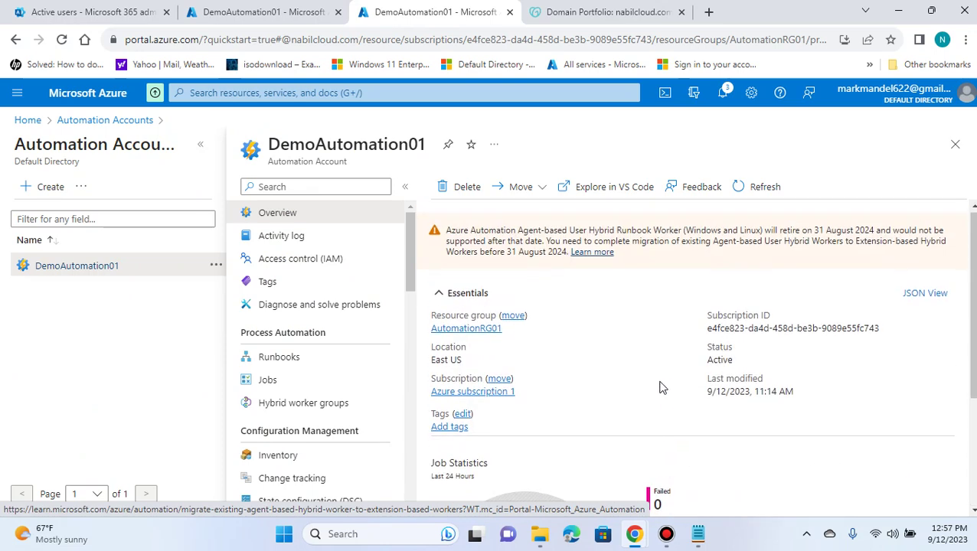
- Open the published SimpleRunbook from DemoAutomation01's runbooks and start it, confirming the run
scroll(660, 387, down, 2)
scroll(708, 394, up, 2)
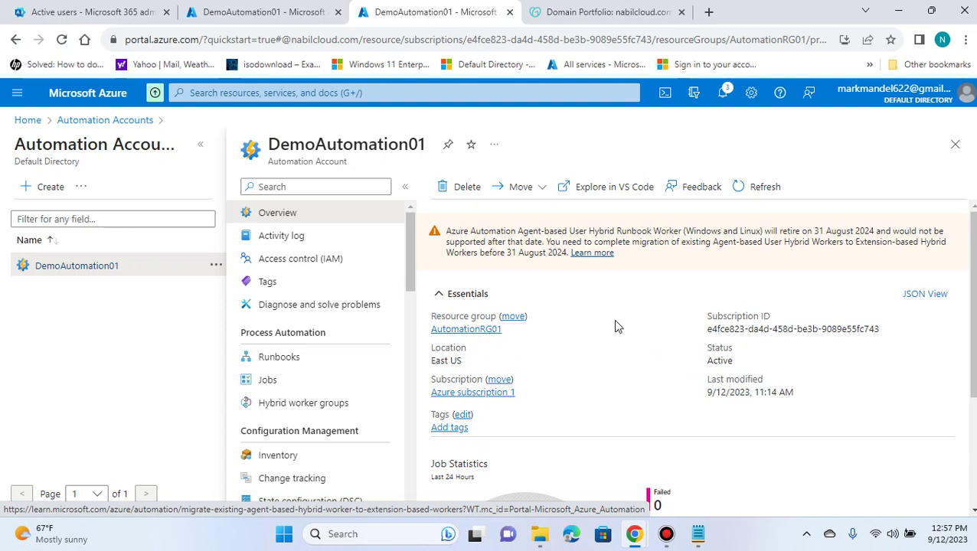
click(283, 358)
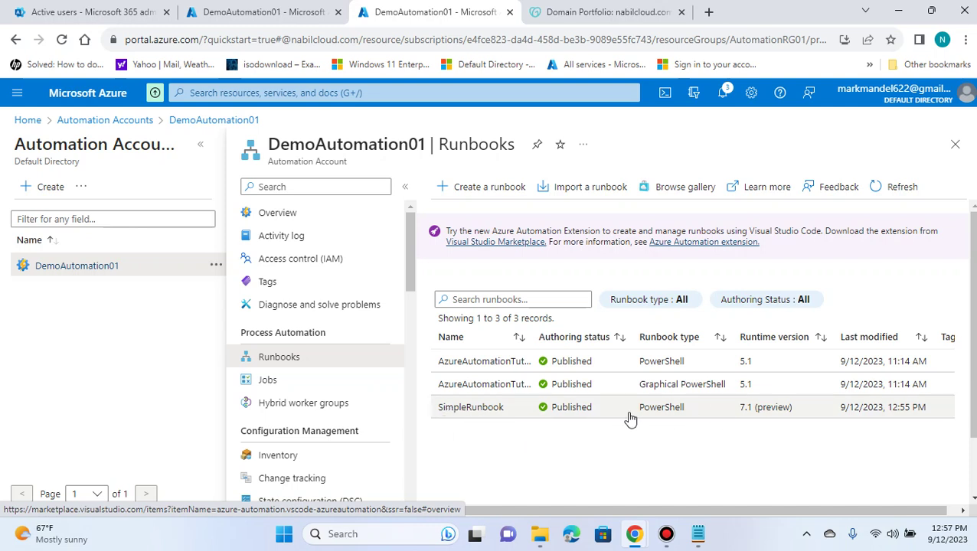
click(479, 413)
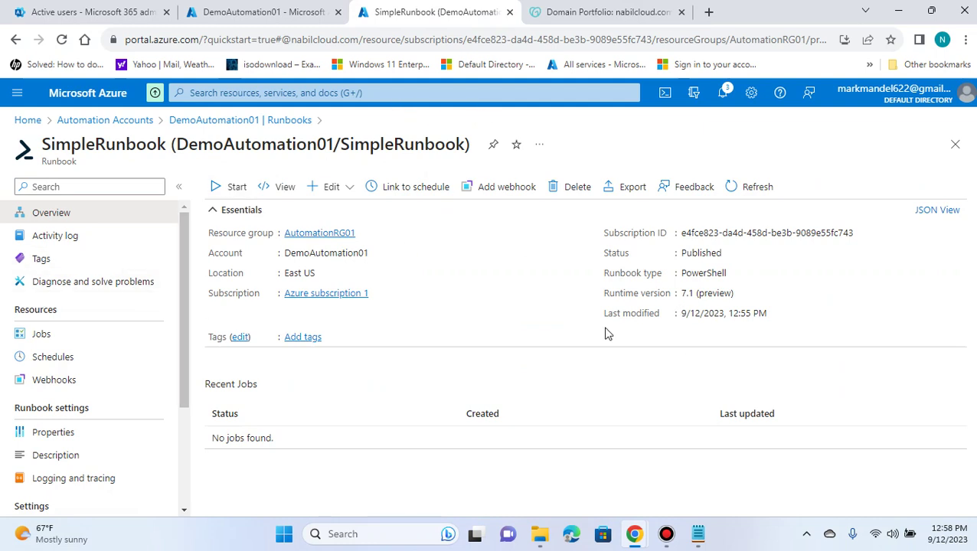
click(222, 190)
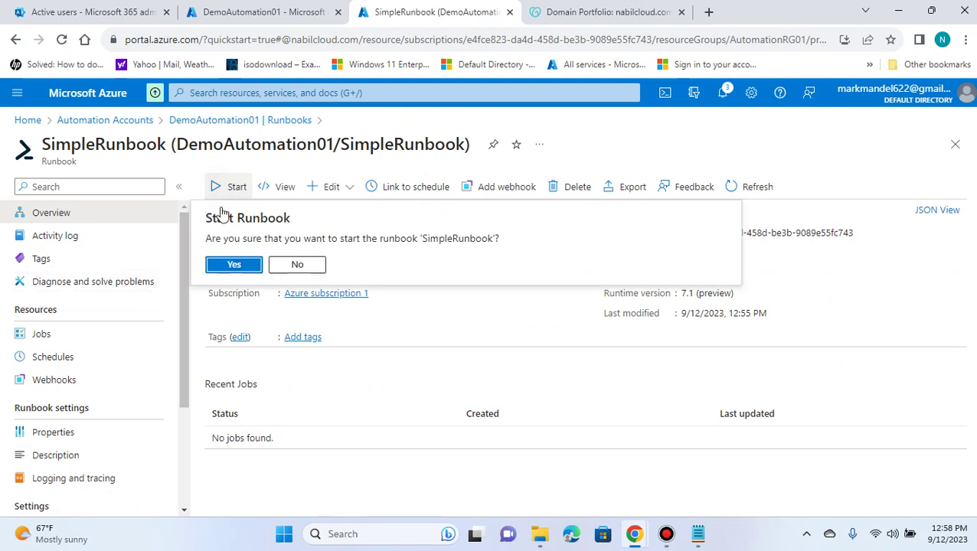
click(228, 268)
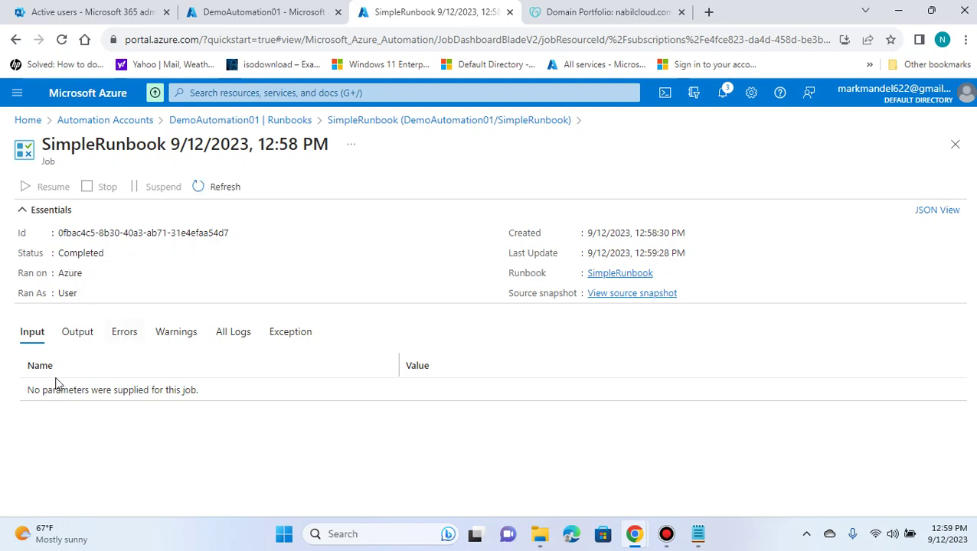
- Review the SimpleRunbook job's output, errors, warnings, full logs and exception details
click(77, 334)
scroll(172, 385, down, 2)
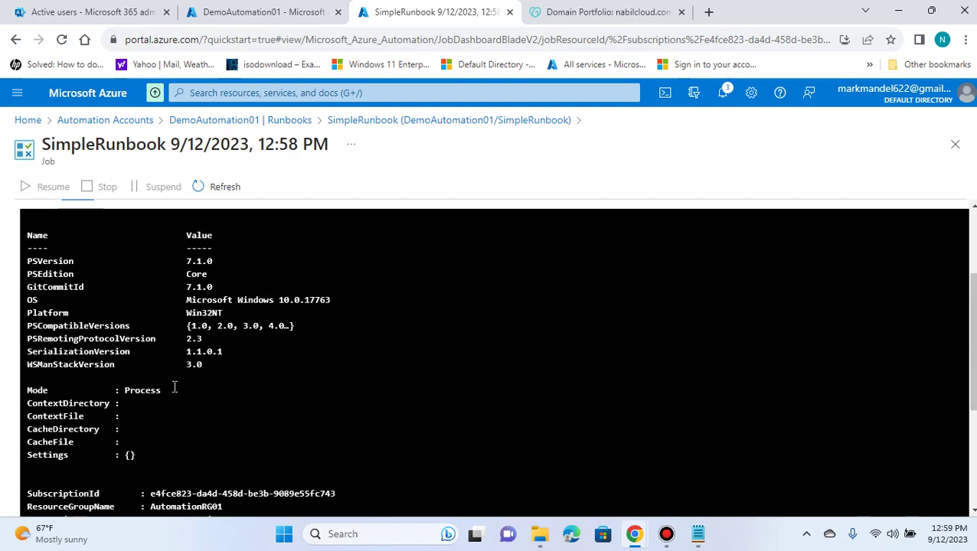
scroll(174, 387, down, 2)
scroll(161, 368, up, 4)
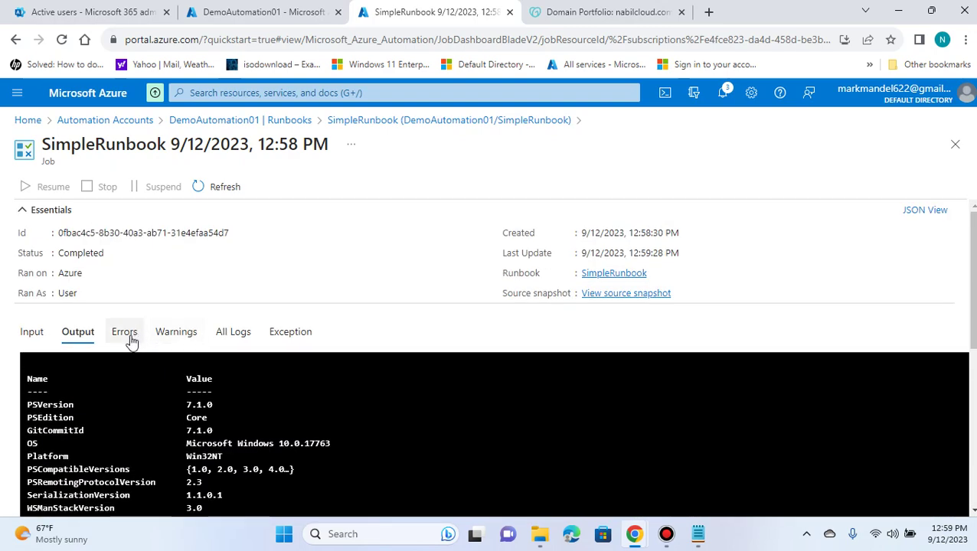
click(126, 335)
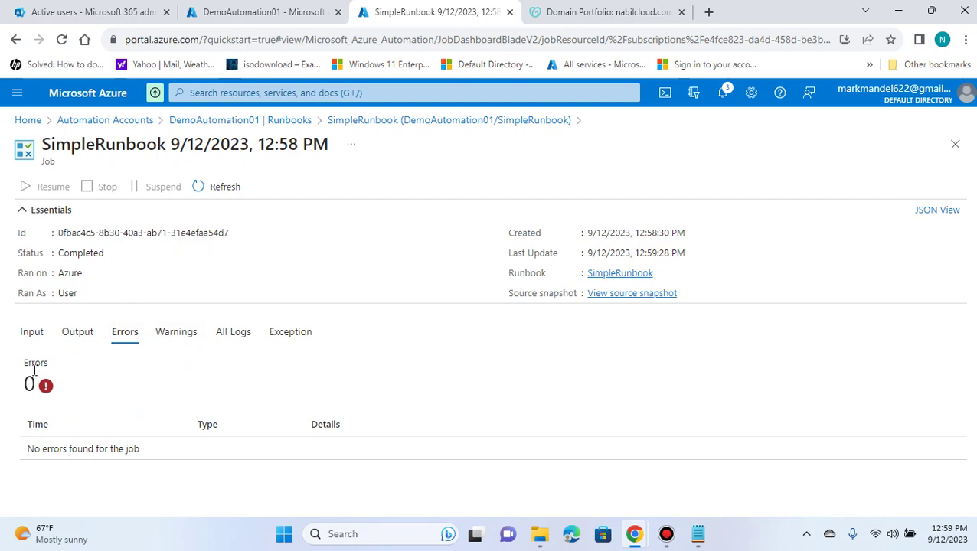
click(179, 334)
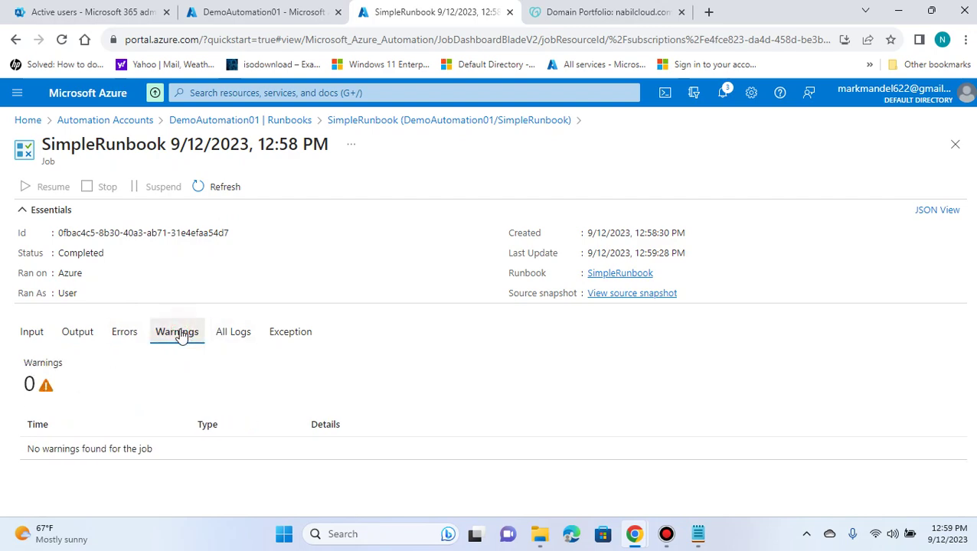
click(244, 337)
scroll(247, 356, down, 3)
scroll(247, 361, up, 3)
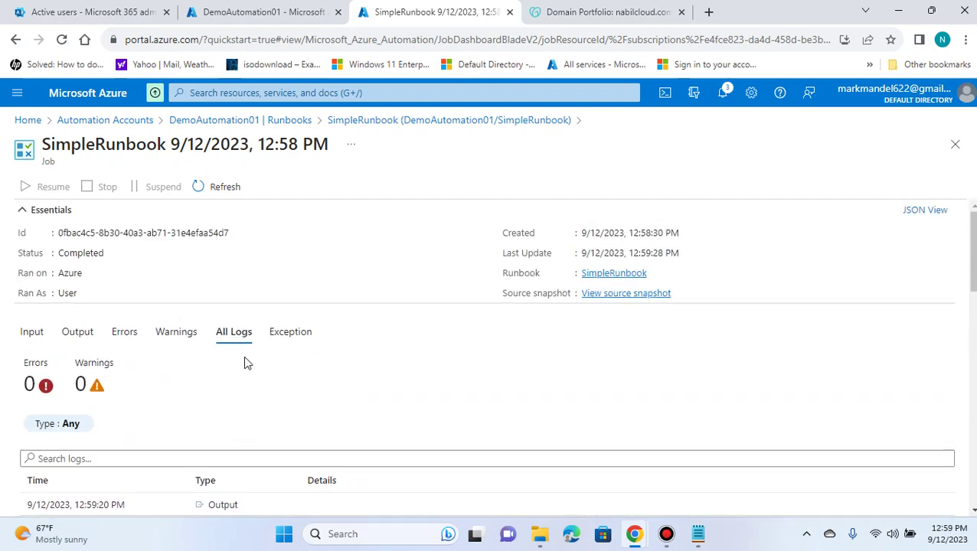
click(288, 337)
- Recheck the job's input parameters and read through its complete output again
click(77, 336)
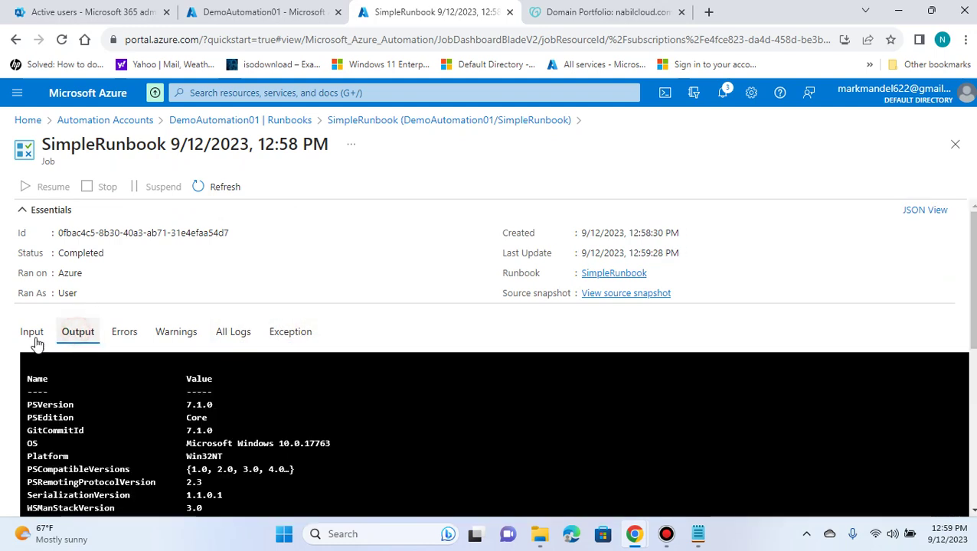
click(31, 336)
click(81, 336)
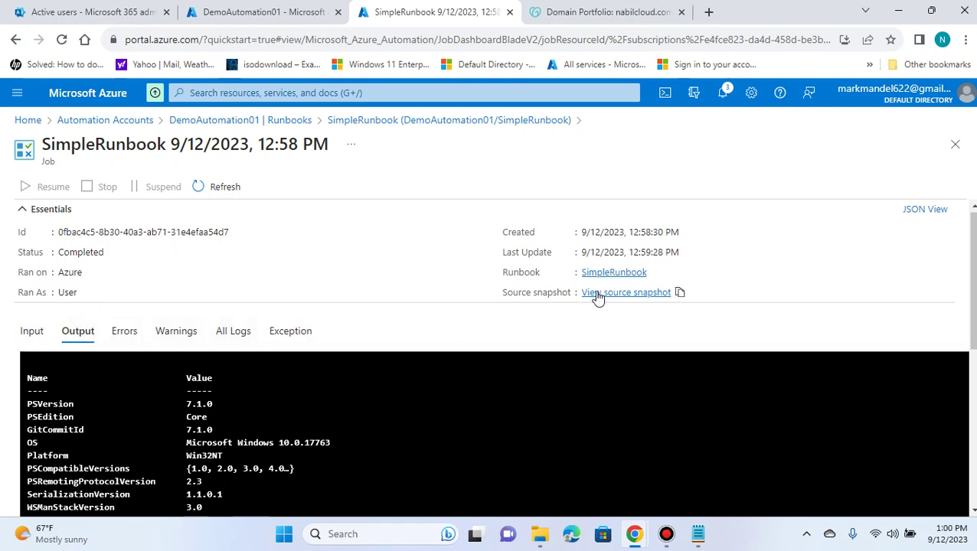
scroll(785, 297, down, 4)
scroll(491, 373, up, 5)
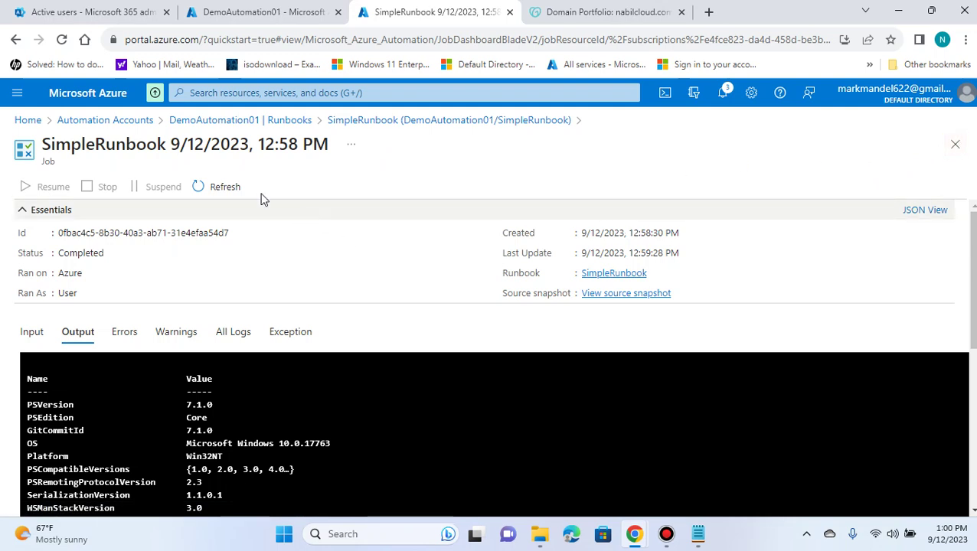
- Return to the DemoAutomation01 account overview and check the job statistics for the last 24 hours
click(365, 120)
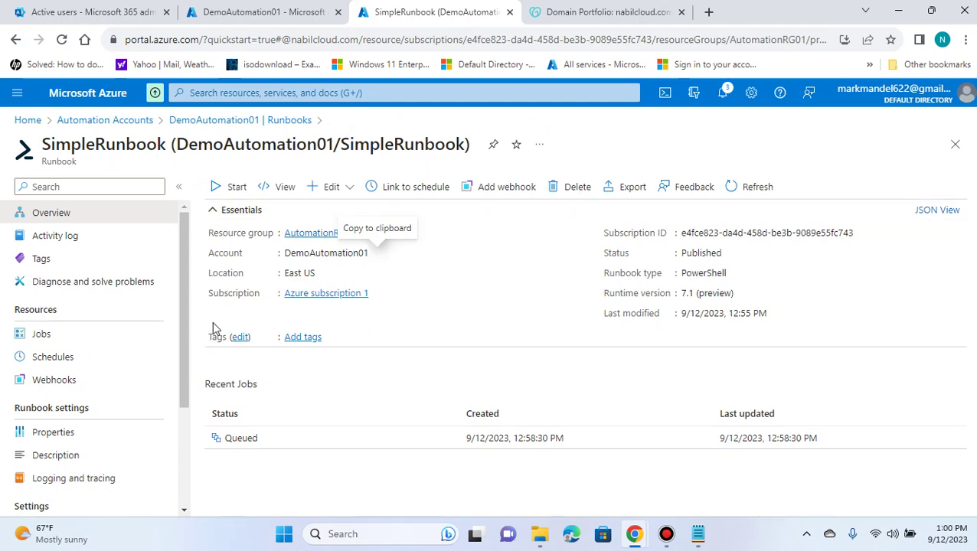
click(235, 122)
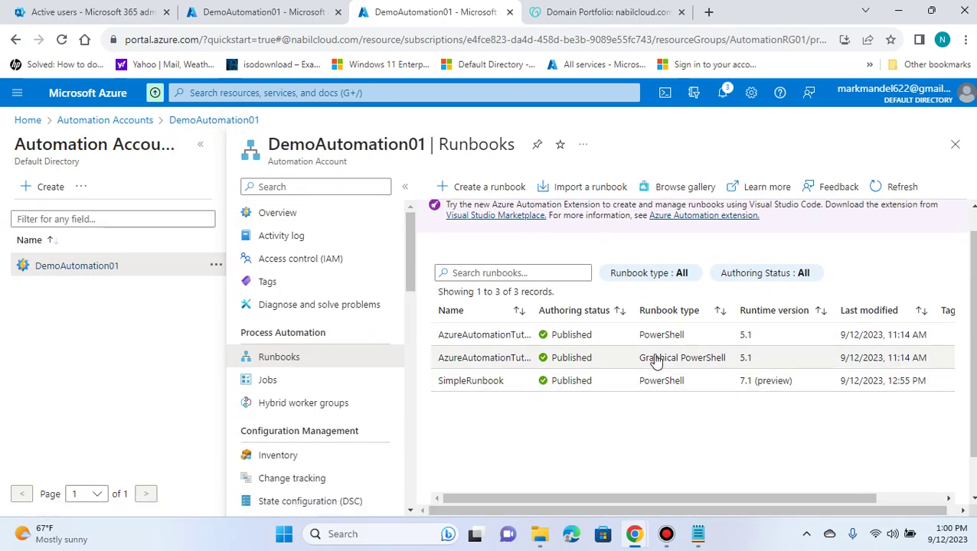
click(279, 219)
scroll(758, 310, down, 2)
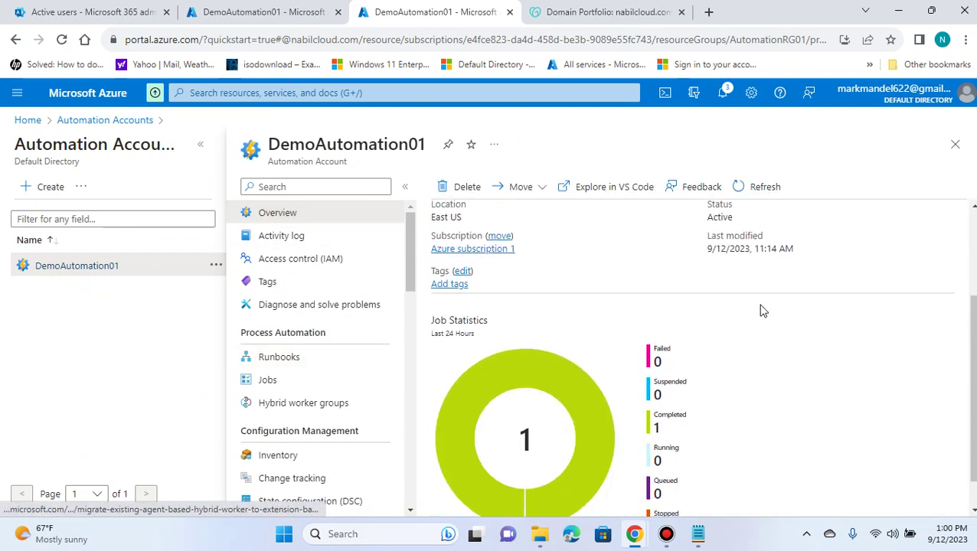
mouse_move(557, 452)
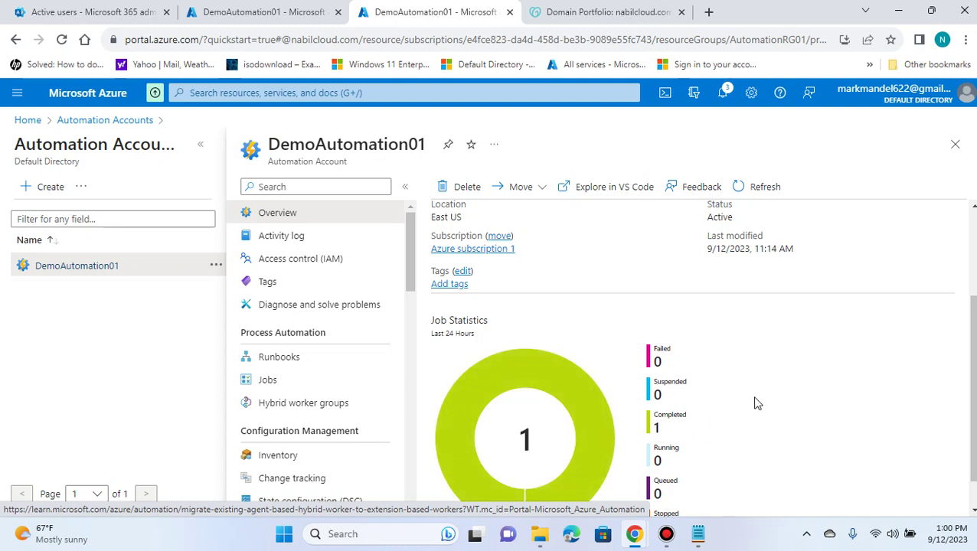
scroll(781, 400, up, 2)
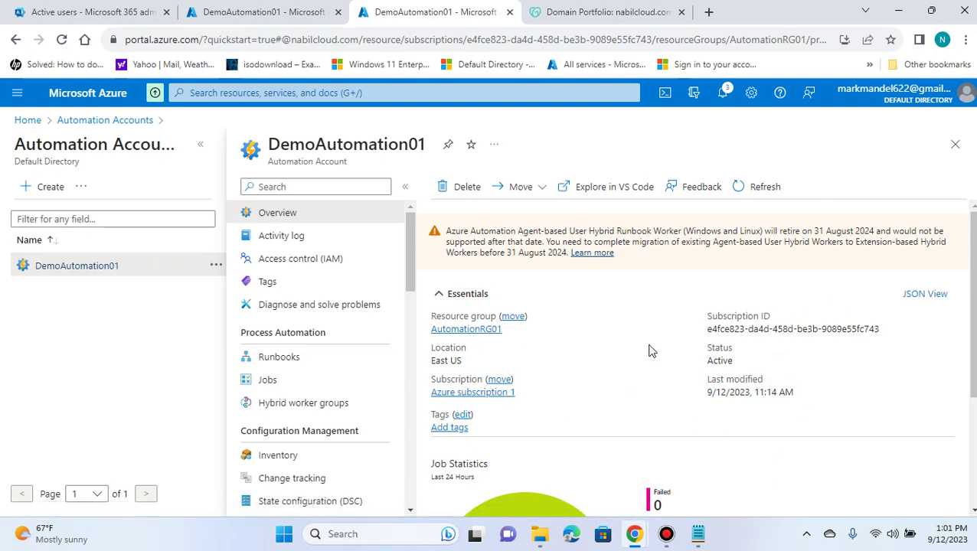
scroll(649, 351, down, 2)
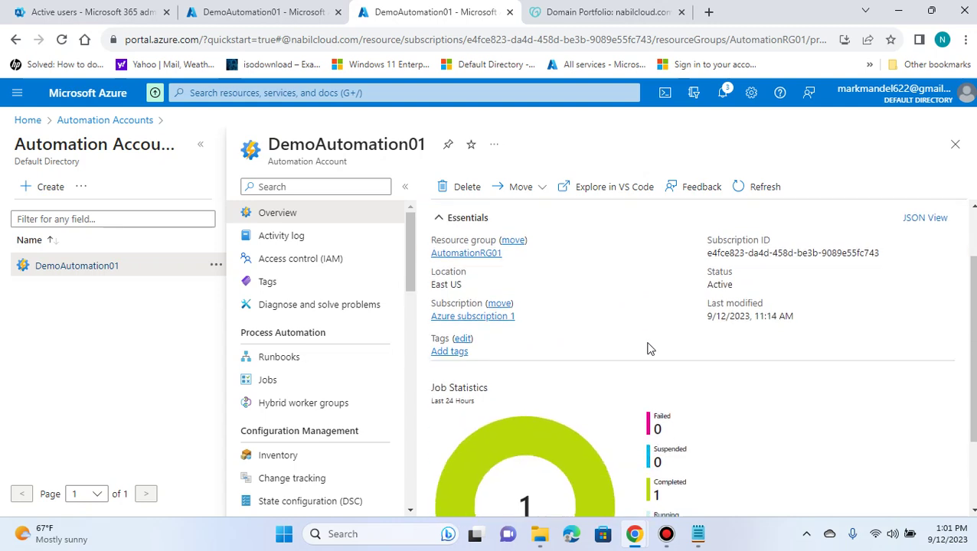